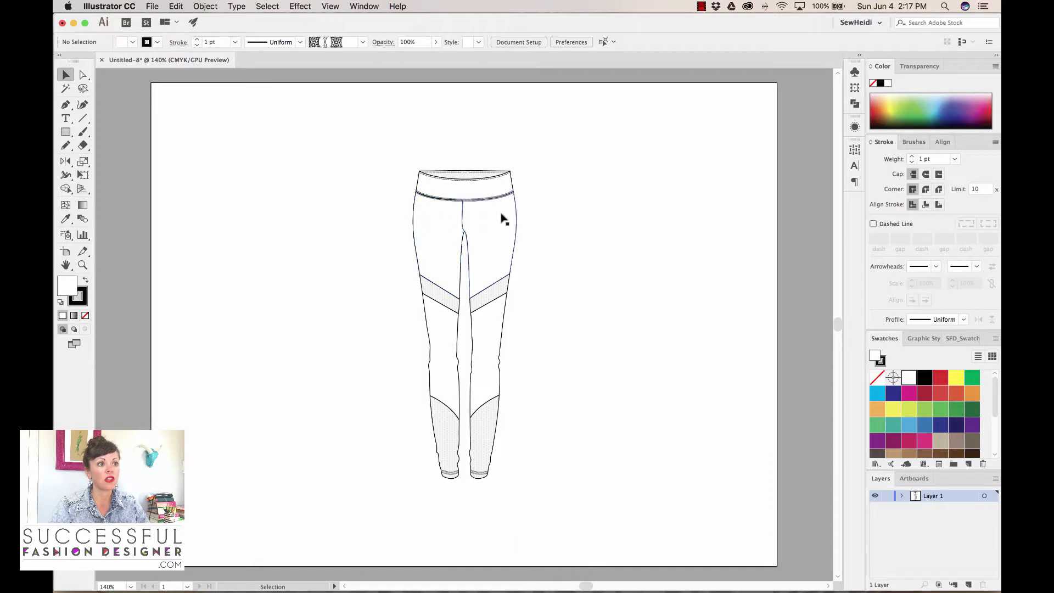
Select the entire leggings sketch and display its transform dimensions.
left_click_drag(392, 157, 560, 506)
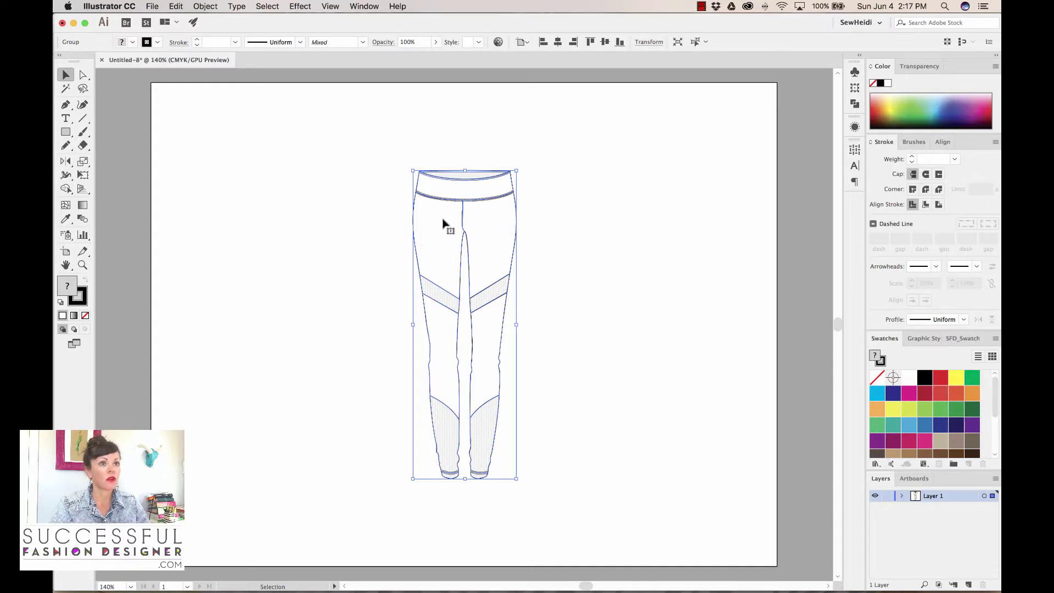
left_click(855, 88)
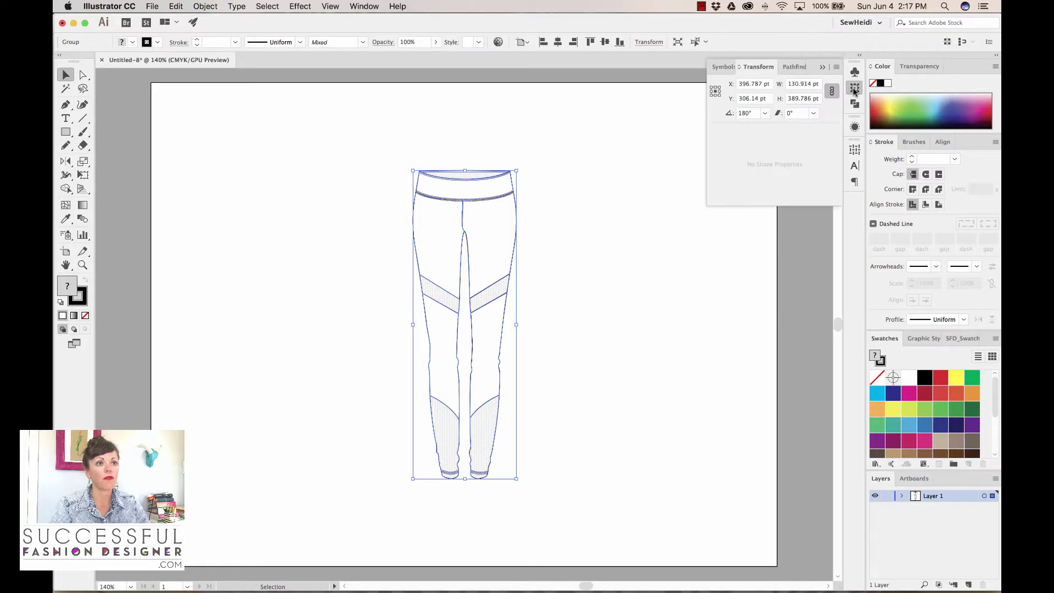
left_click(364, 6)
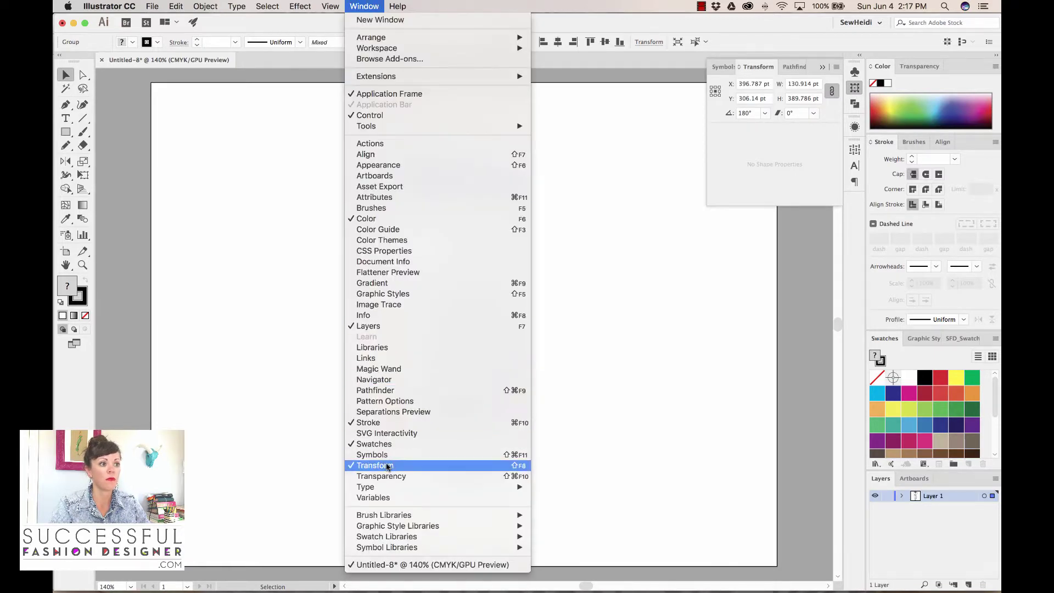
left_click(364, 7)
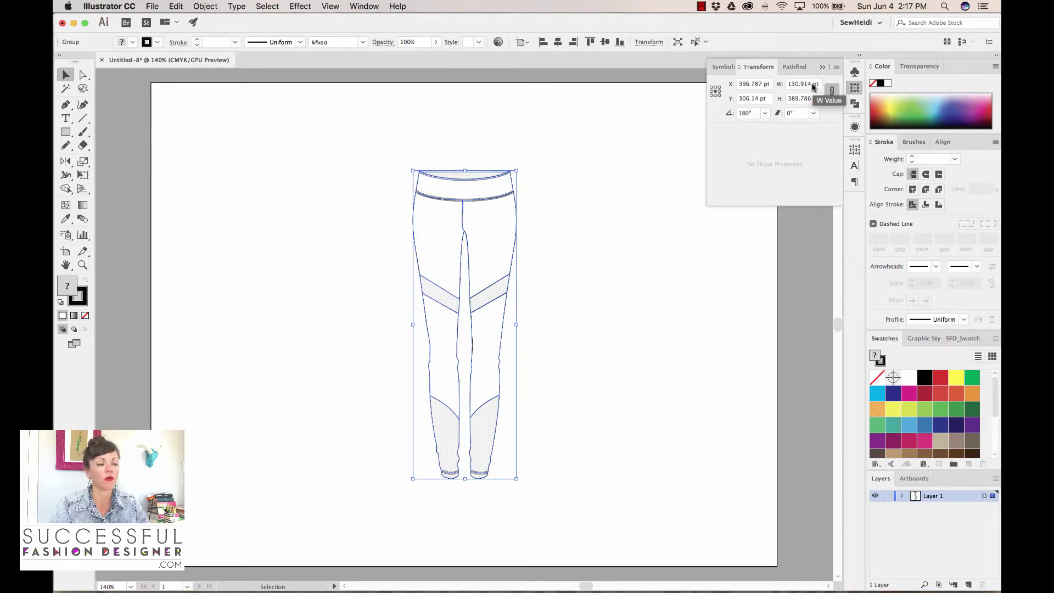
Change the document's measurement units to inches.
left_click(153, 6)
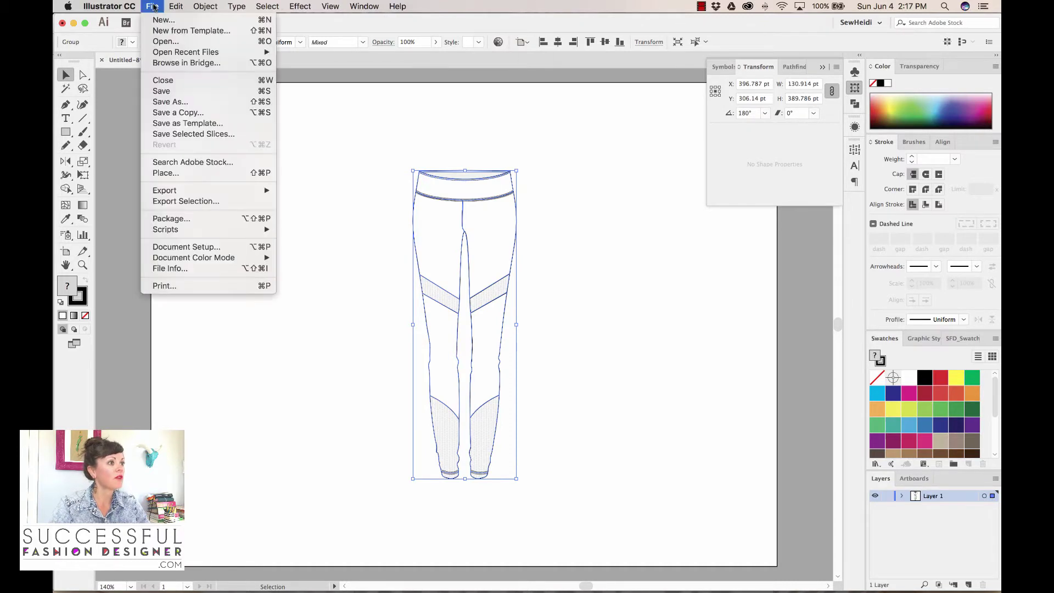
left_click(187, 247)
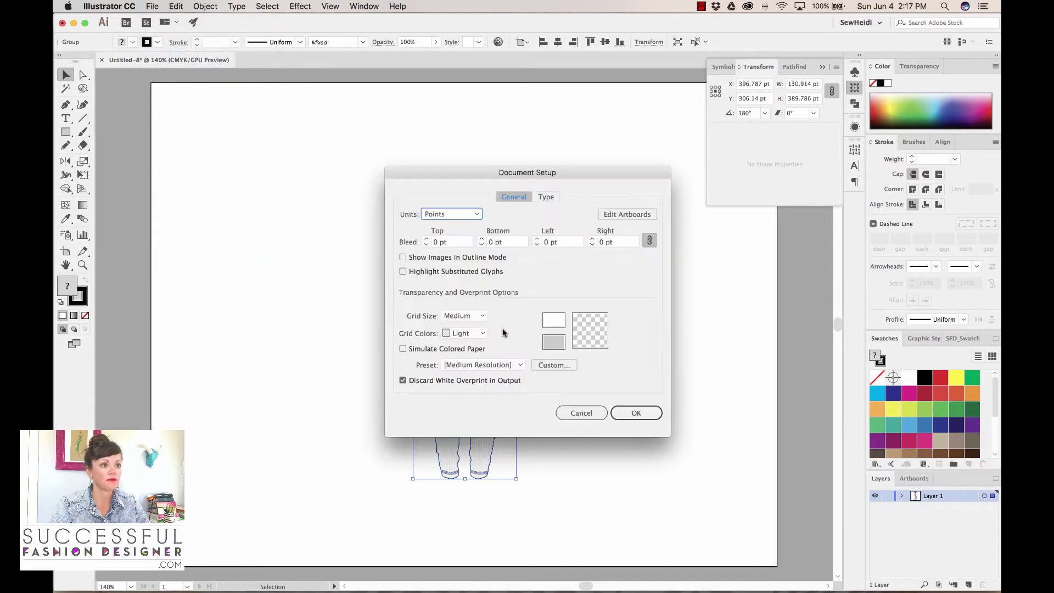
left_click(451, 215)
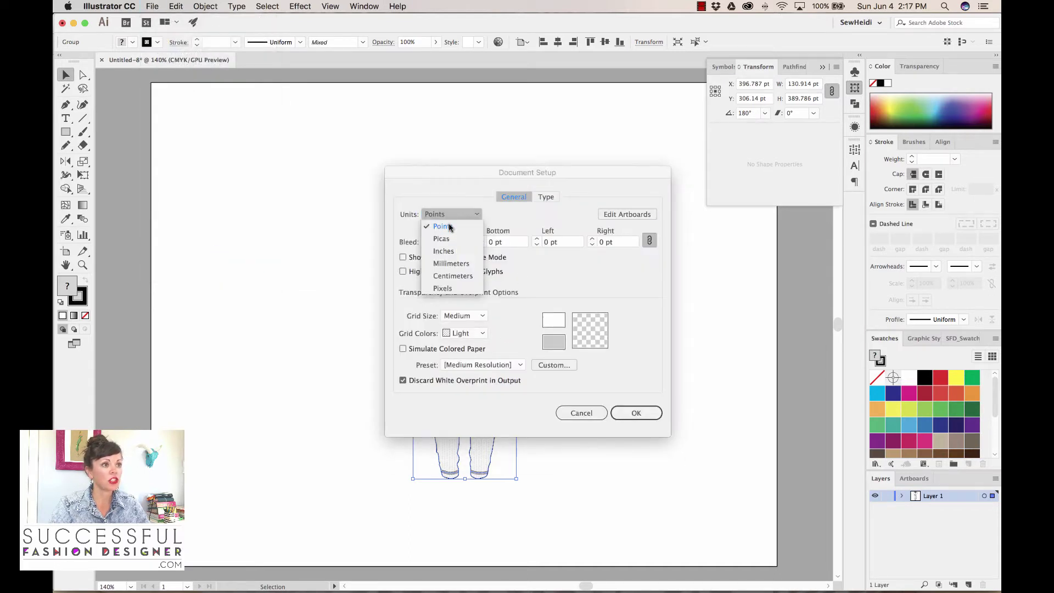
left_click(443, 252)
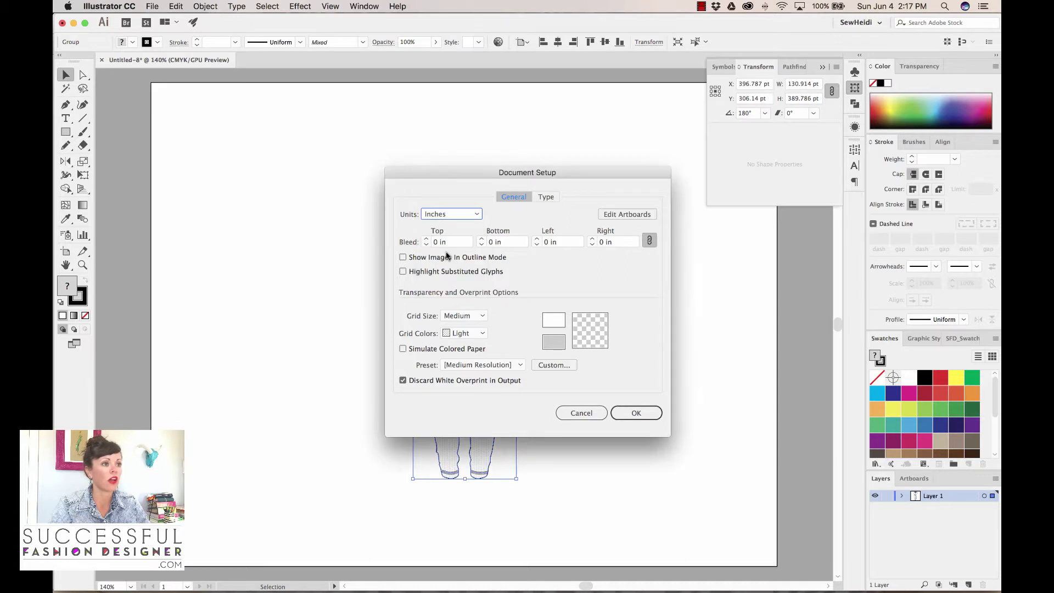
left_click(644, 416)
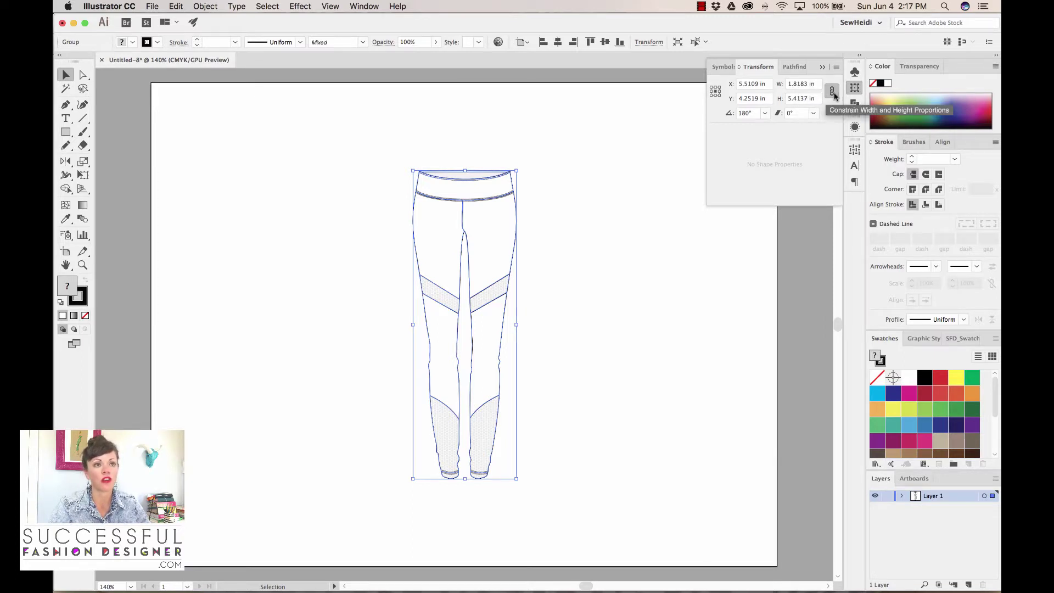
Scale the leggings sketch proportionally to a width of 15 in.
left_click(780, 84)
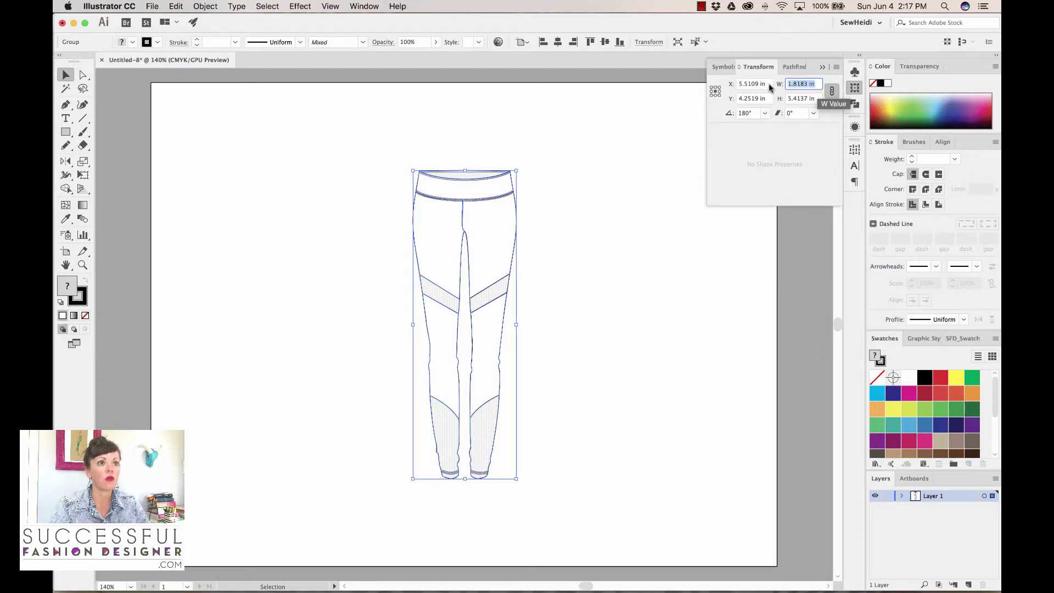
type("15")
key("Tab")
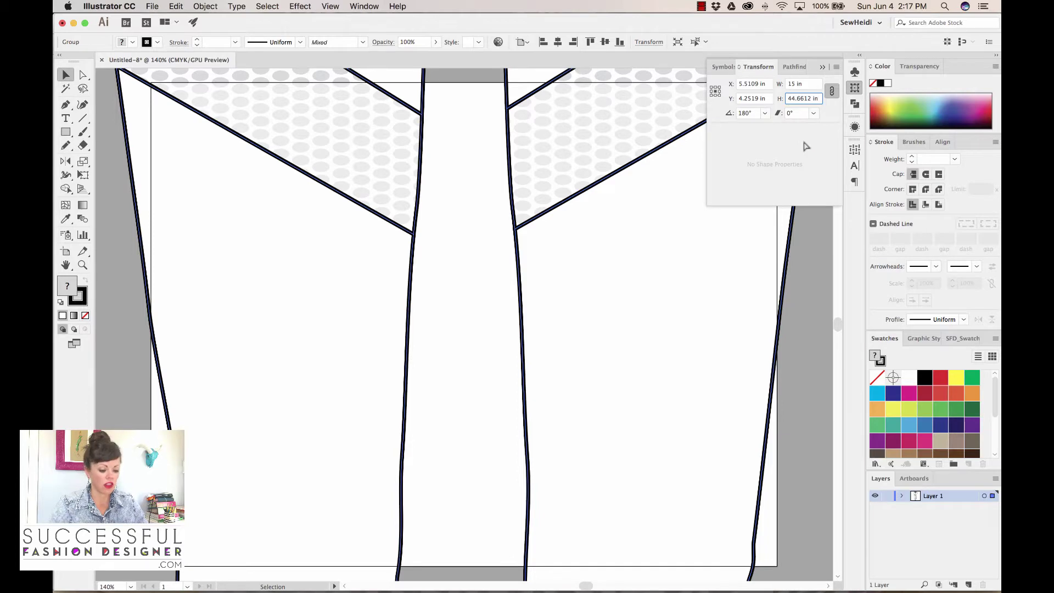
key("super+minus")
key("super+minus")
key("super+minus")
key("super+minus")
key("super+minus")
key("super+minus")
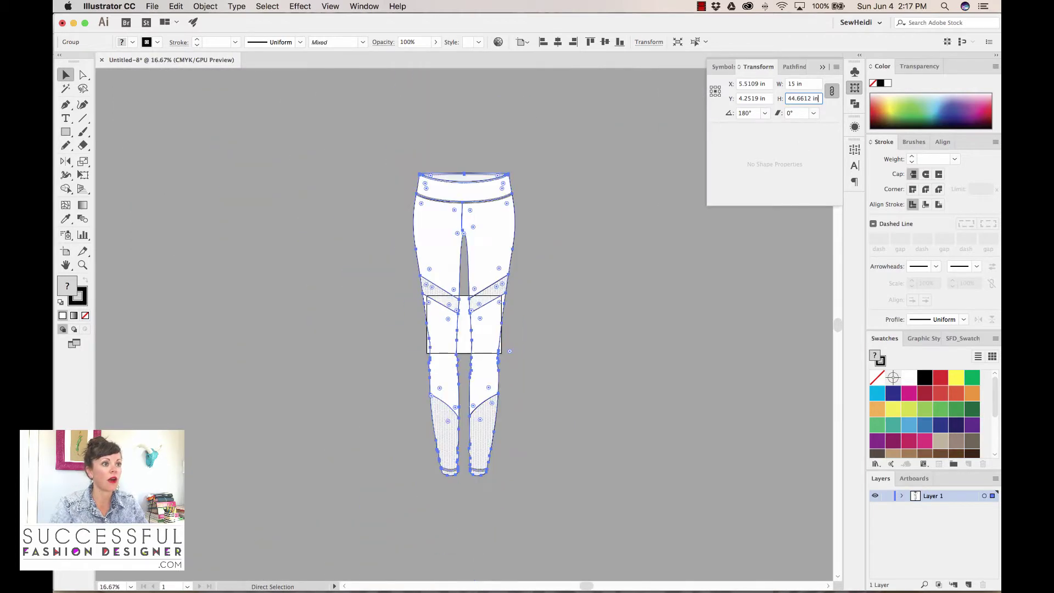
Move the leggings sketch to the left, clear of the artboard.
left_click(629, 344)
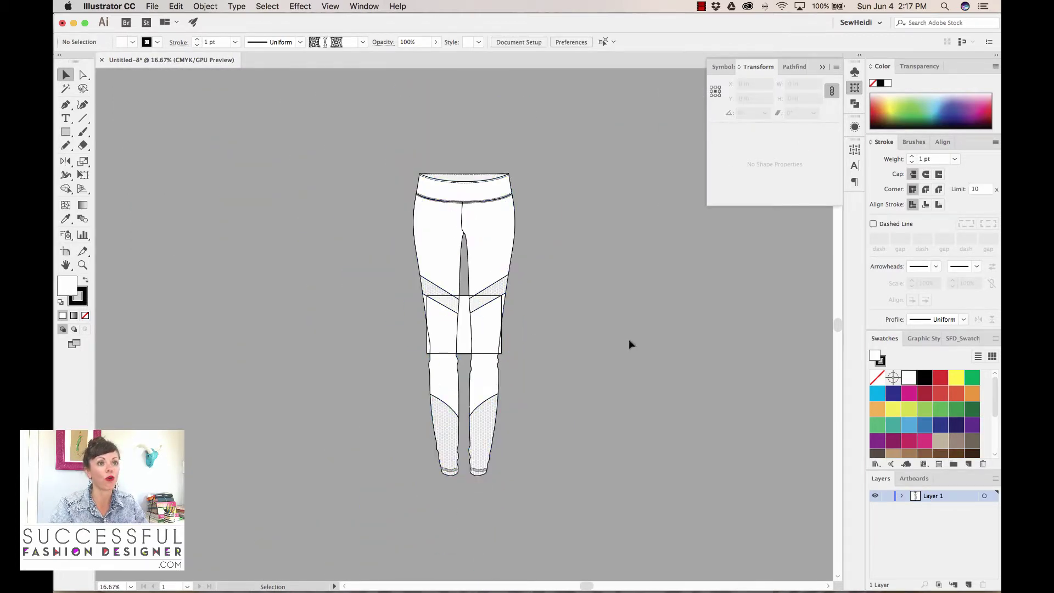
left_click_drag(460, 234, 349, 246)
Draw a vertical Pen line about 2.73 in long beside the left thigh's mesh panel, spanning the panel's height at the outer seam.
key("z")
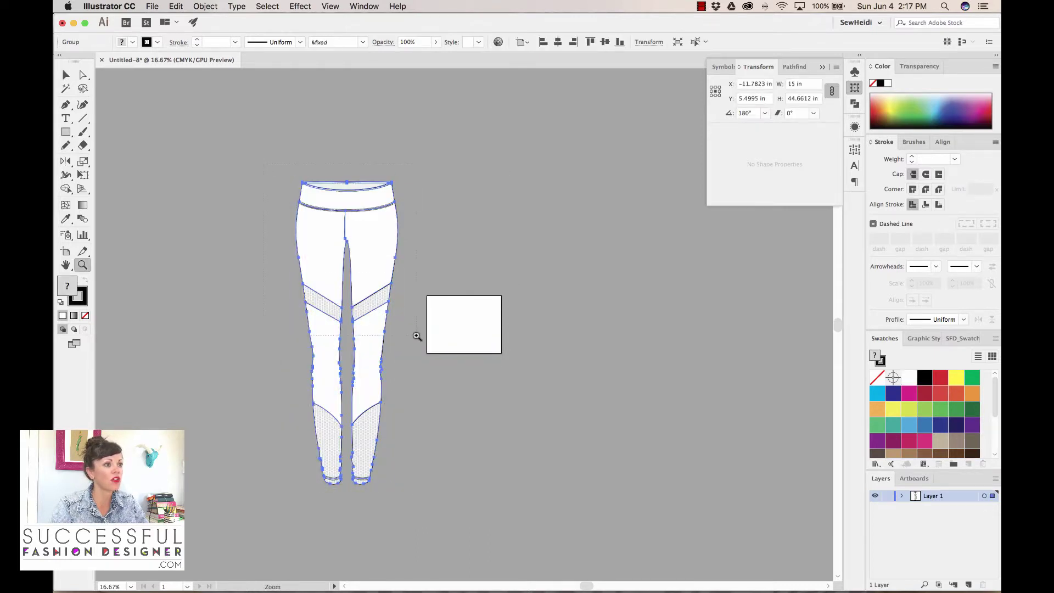
left_click_drag(443, 378, 564, 414)
scroll(576, 426, "right", 2)
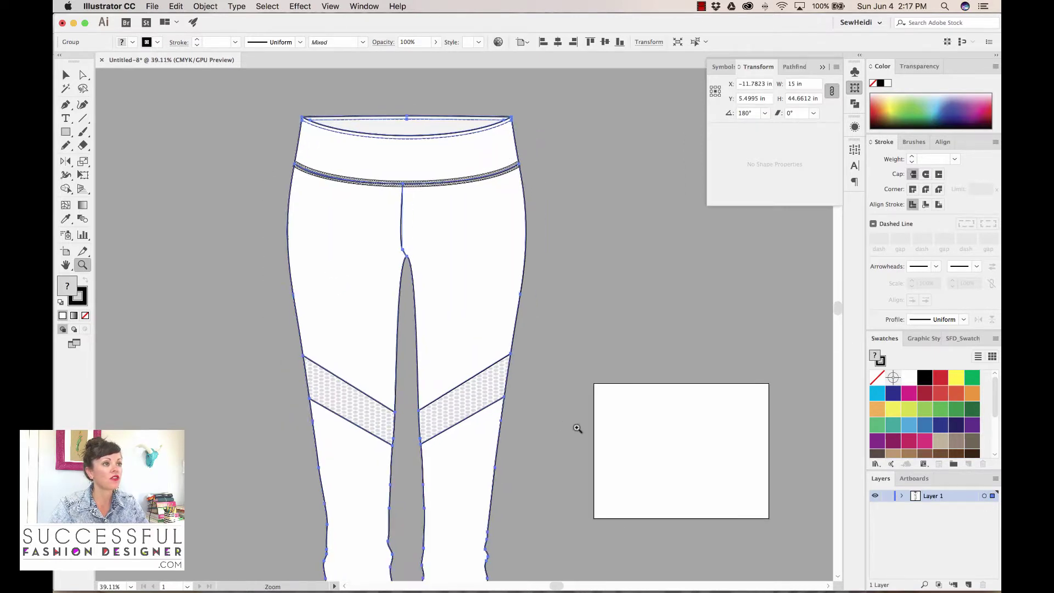
left_click(66, 104)
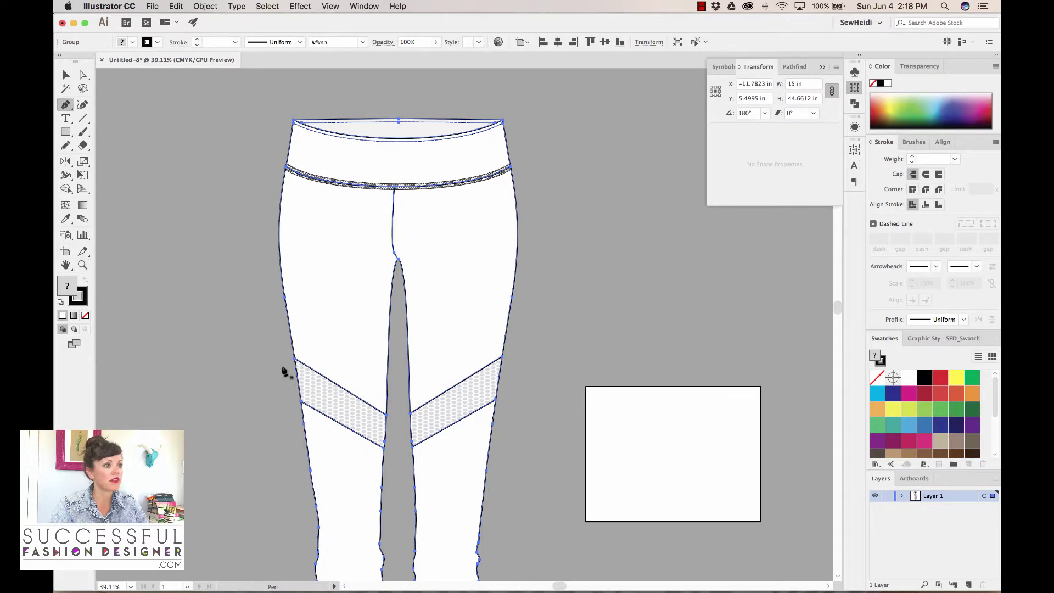
key("z")
left_click_drag(282, 219, 593, 503)
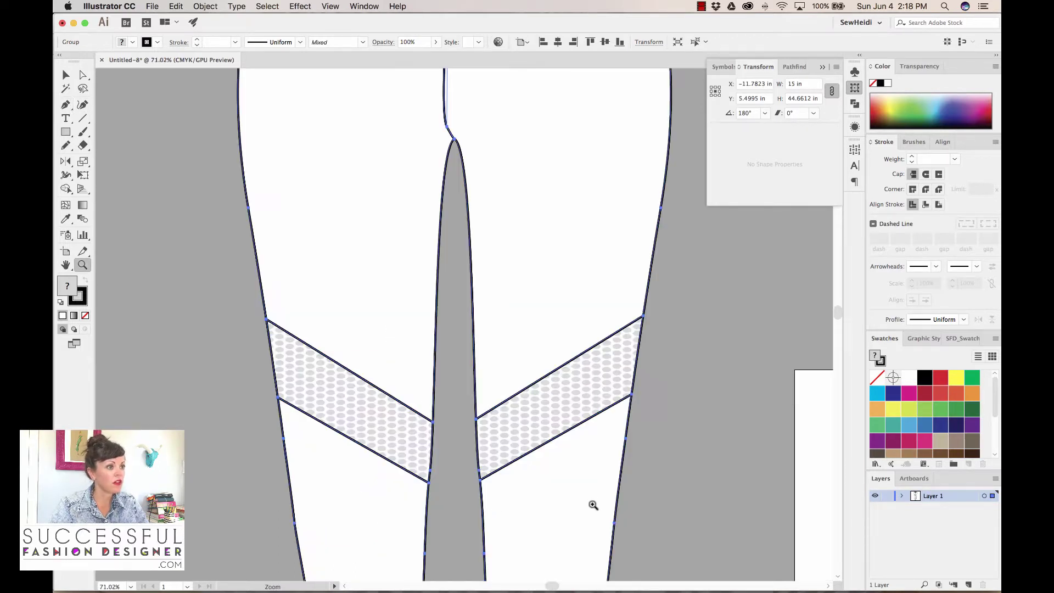
left_click(66, 105)
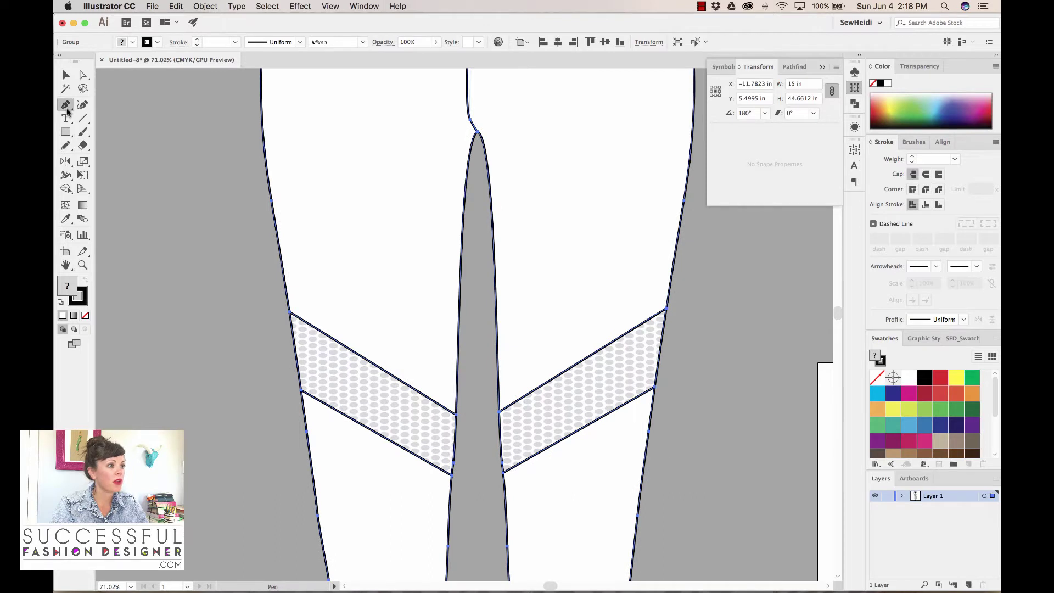
left_click(269, 311)
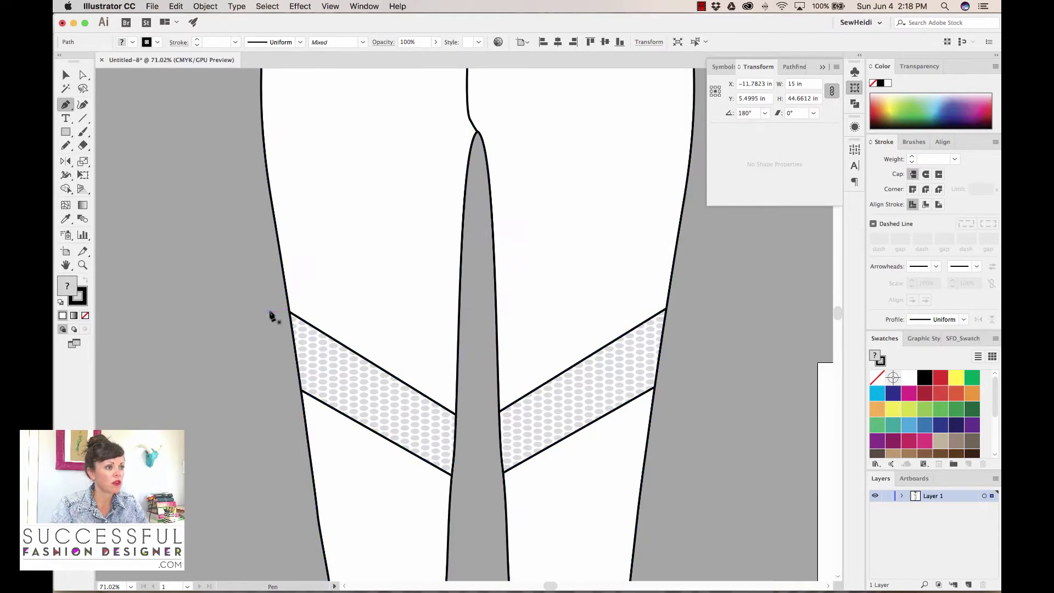
left_click(274, 391)
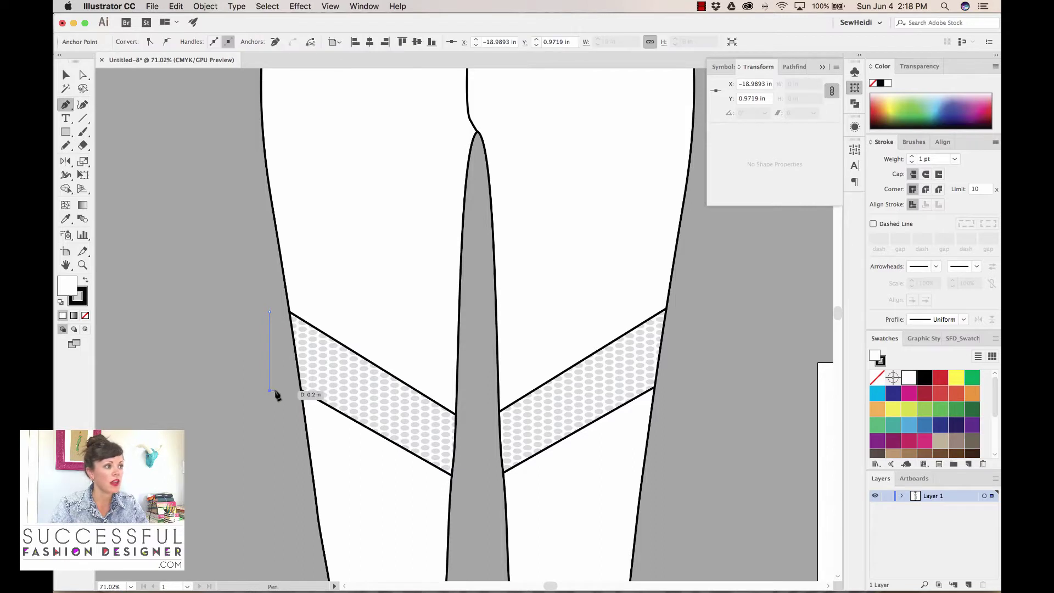
Set the stroke weight of the line beside the mesh panel to 8 pt.
left_click(81, 300)
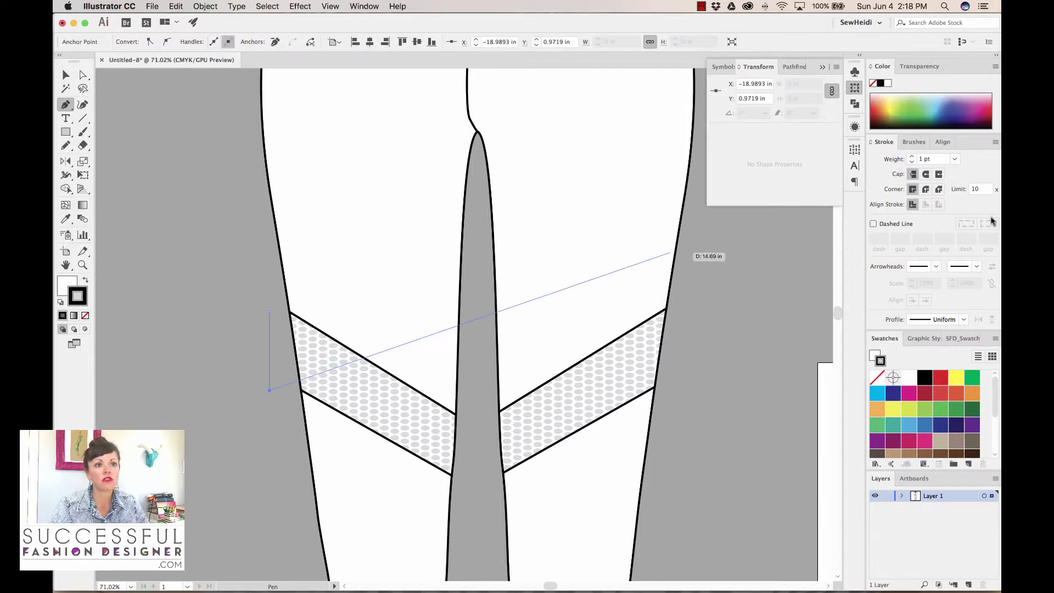
left_click(928, 158)
type("8")
key("Return")
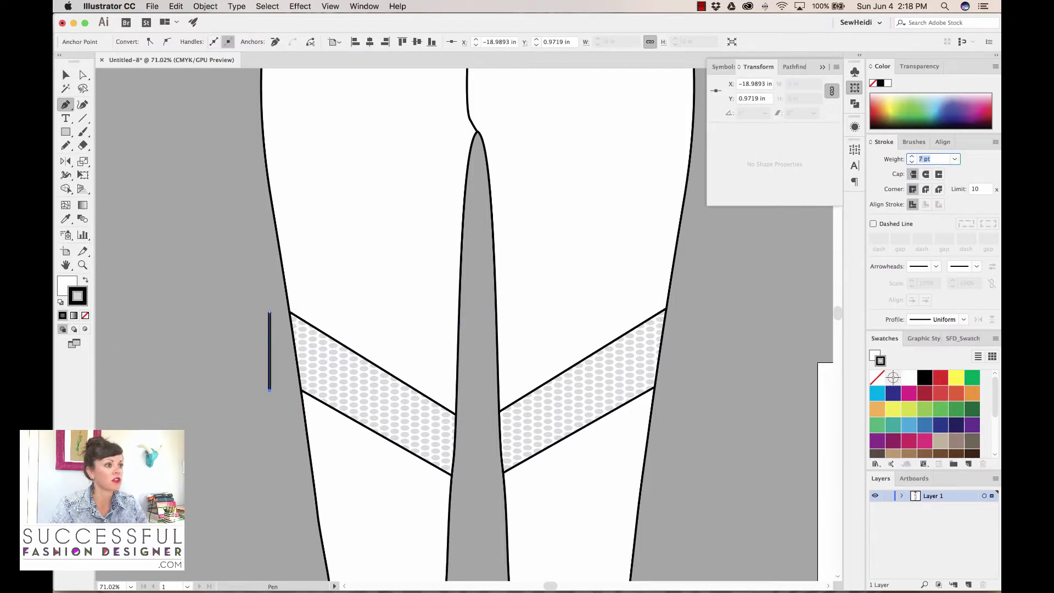
Select the short line beside the mesh panel to read its height.
key("v")
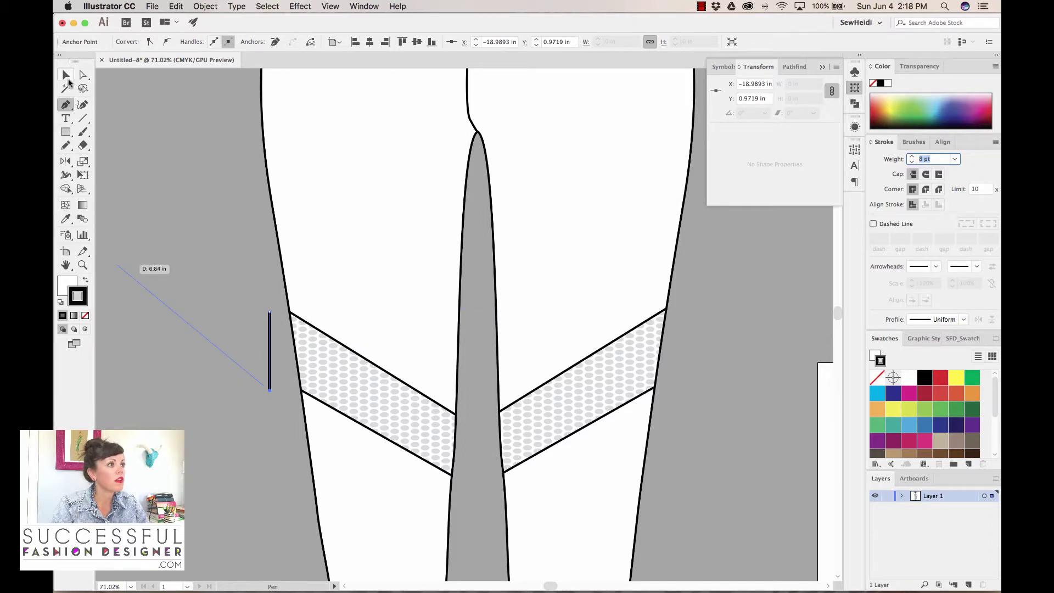
left_click(243, 355)
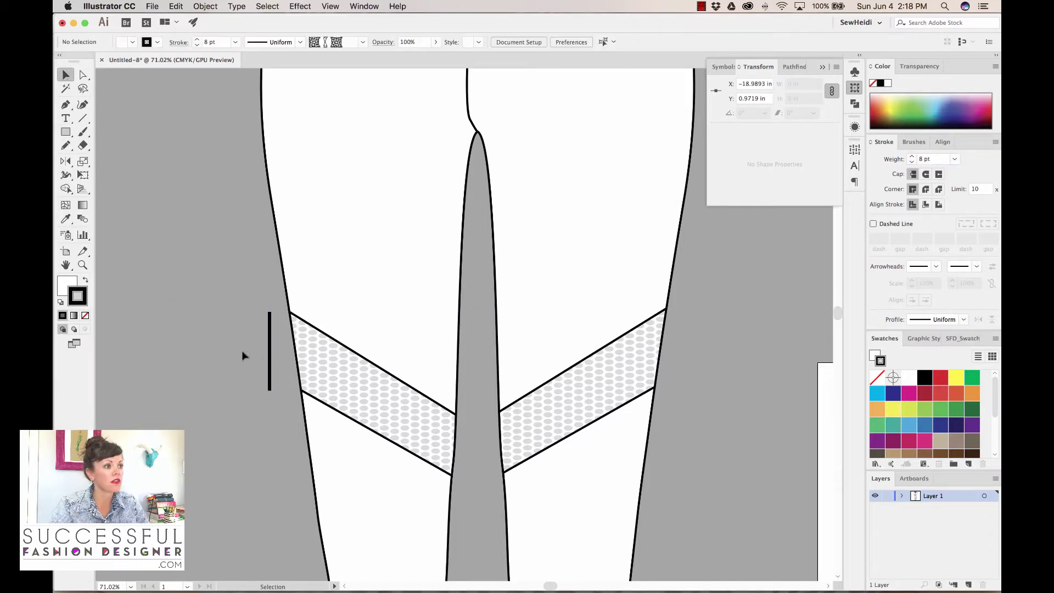
left_click(270, 342)
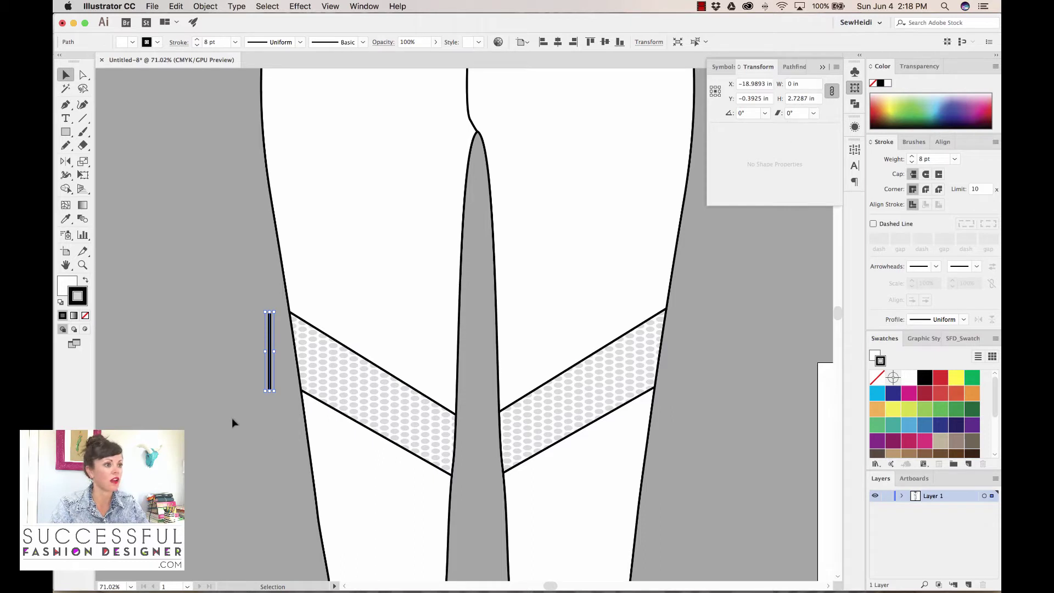
Draw a vertical Pen line about 14.95 in long left of the leggings, from the waistband's top edge to the mesh panel's upper edge.
key("super+minus")
key("super+minus")
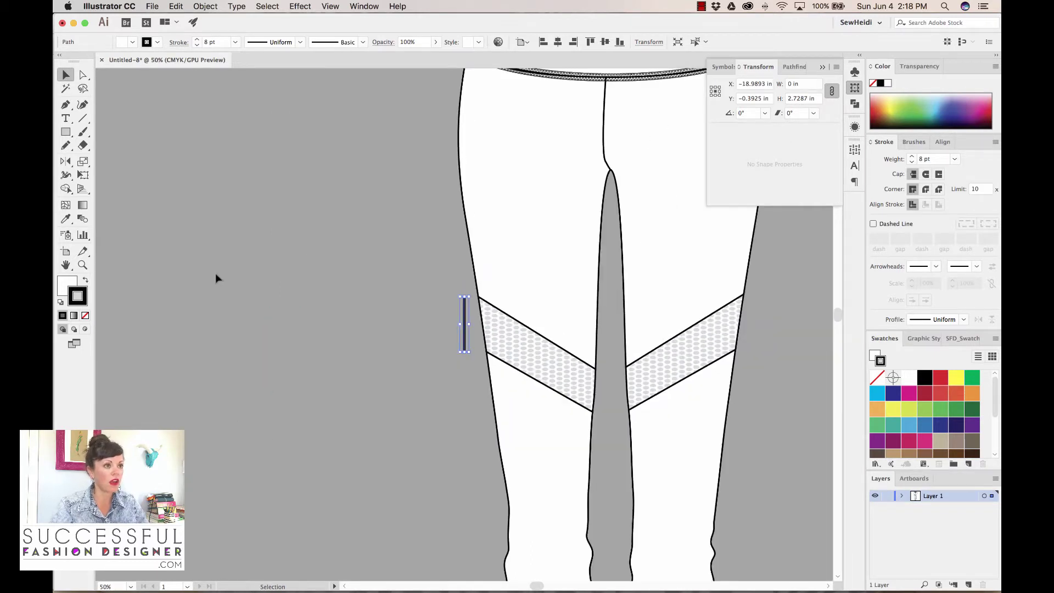
scroll(216, 275, "up", 5)
scroll(215, 275, "right", 4)
scroll(225, 310, "up", 1)
scroll(226, 311, "right", 1)
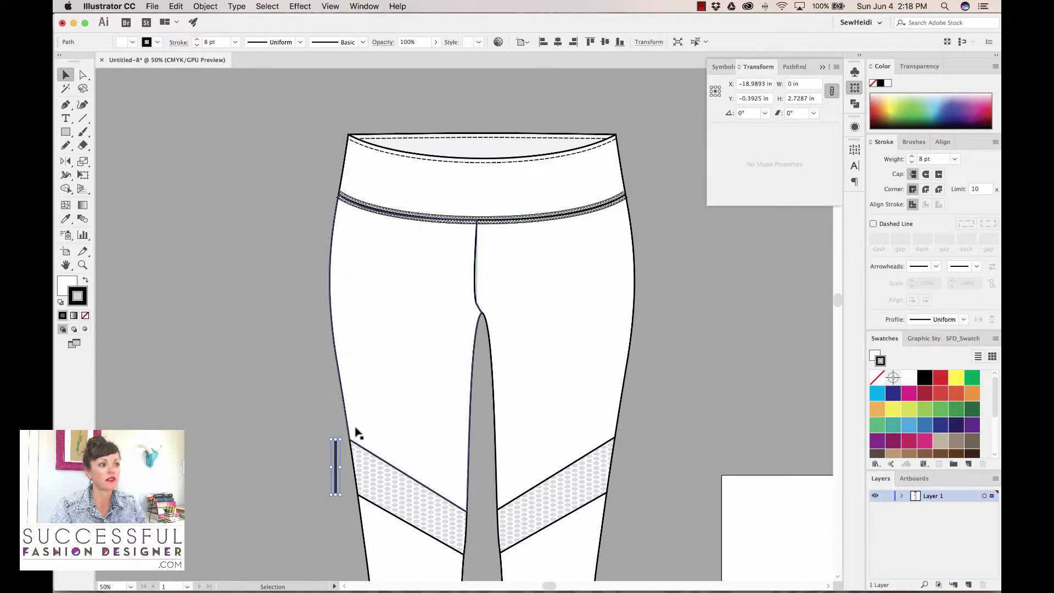
left_click(164, 201)
left_click(66, 104)
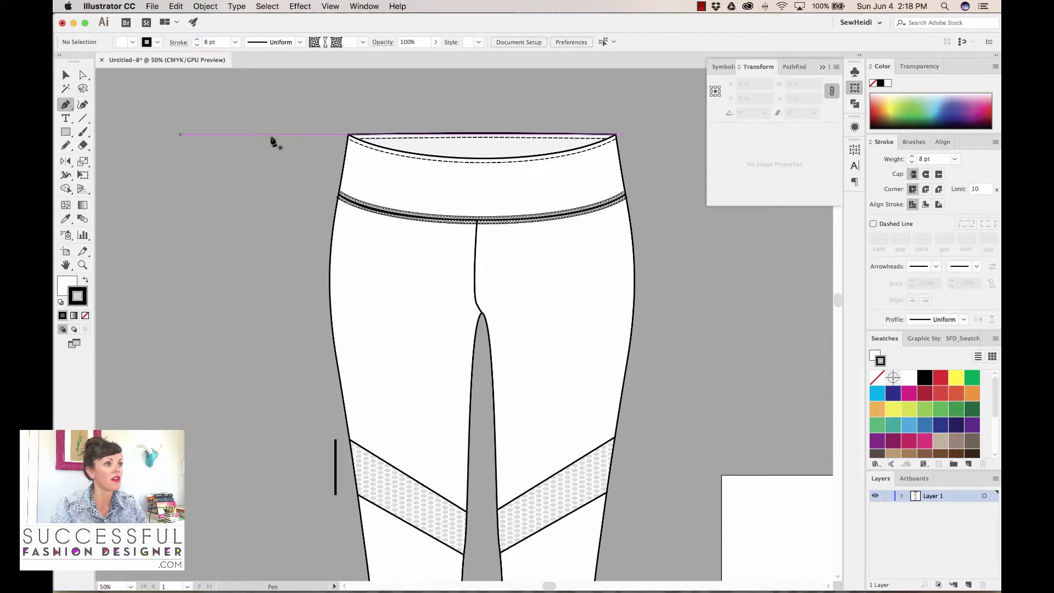
left_click(304, 133)
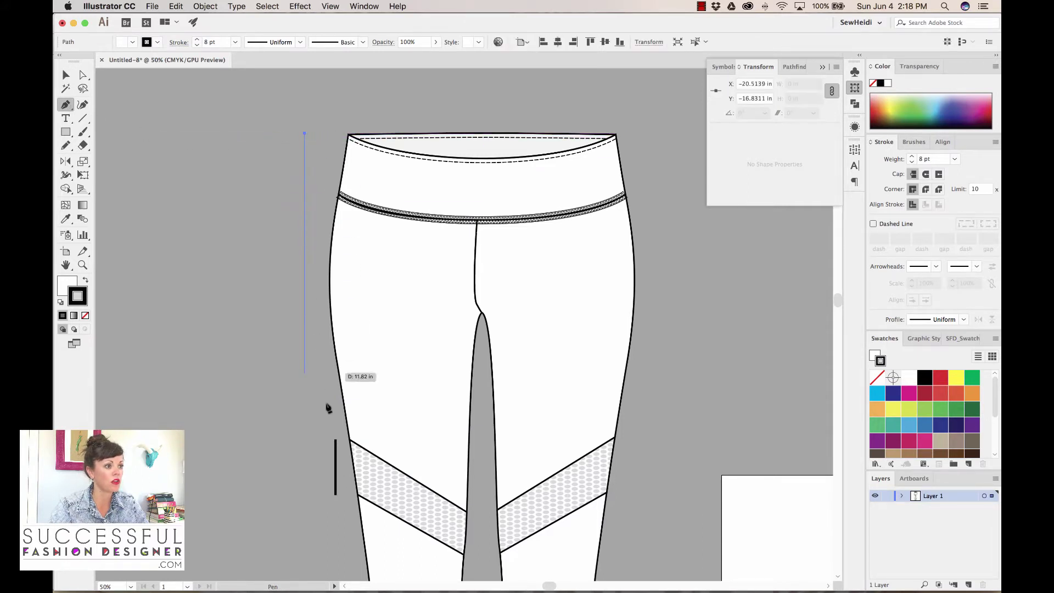
left_click(305, 438)
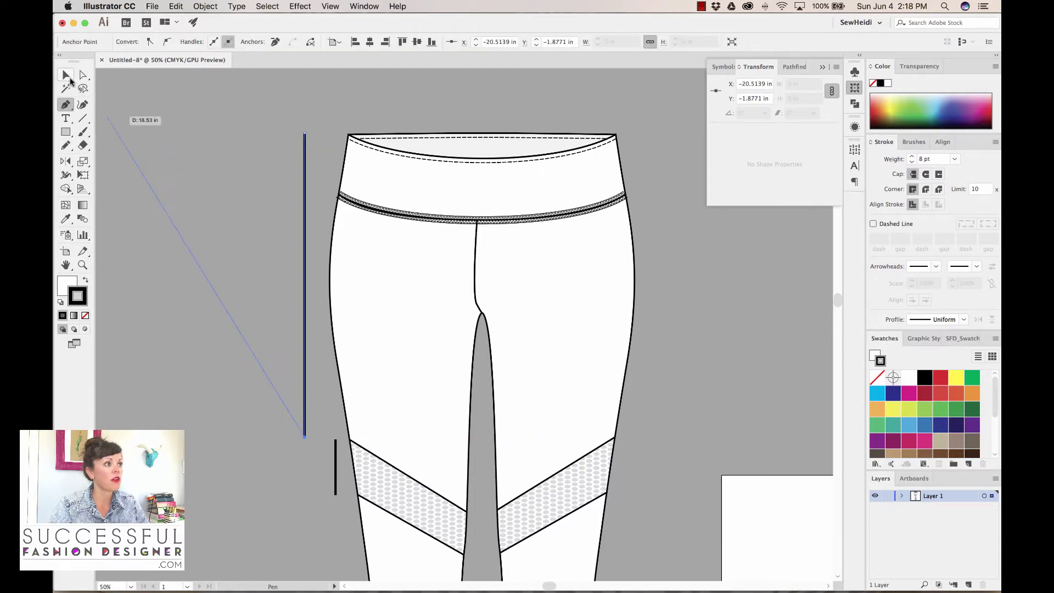
Select the long vertical line to read its height and compare it with the whole leggings.
left_click(68, 77)
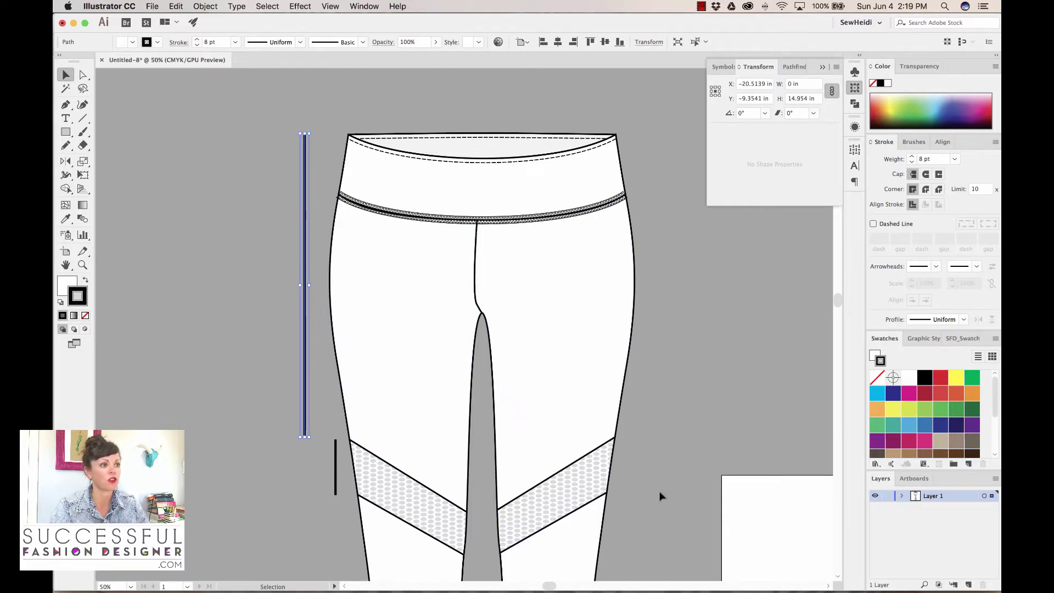
key("super+minus")
key("super+minus")
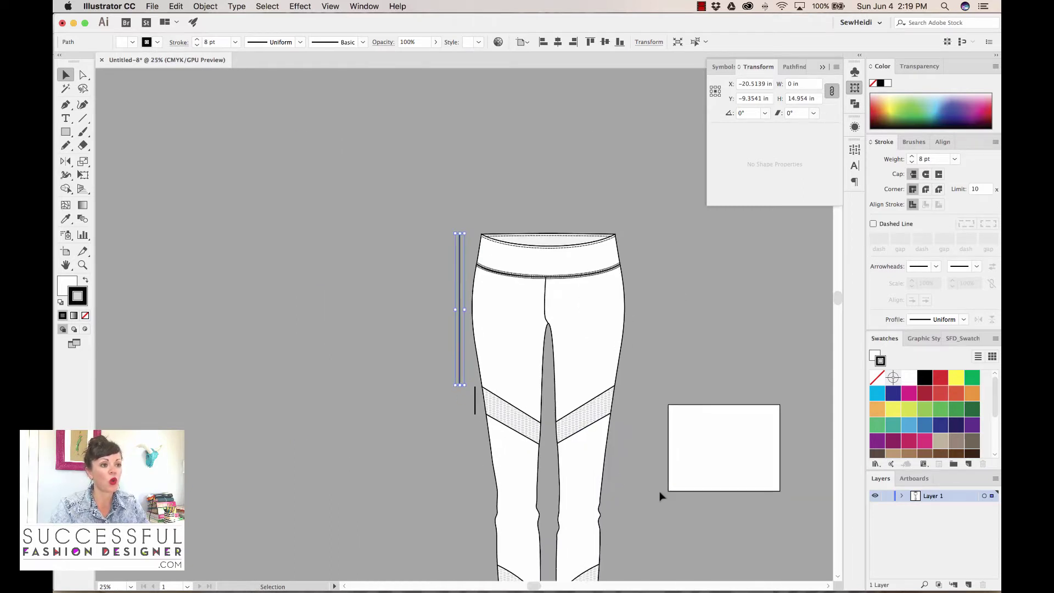
scroll(660, 496, "down", 1)
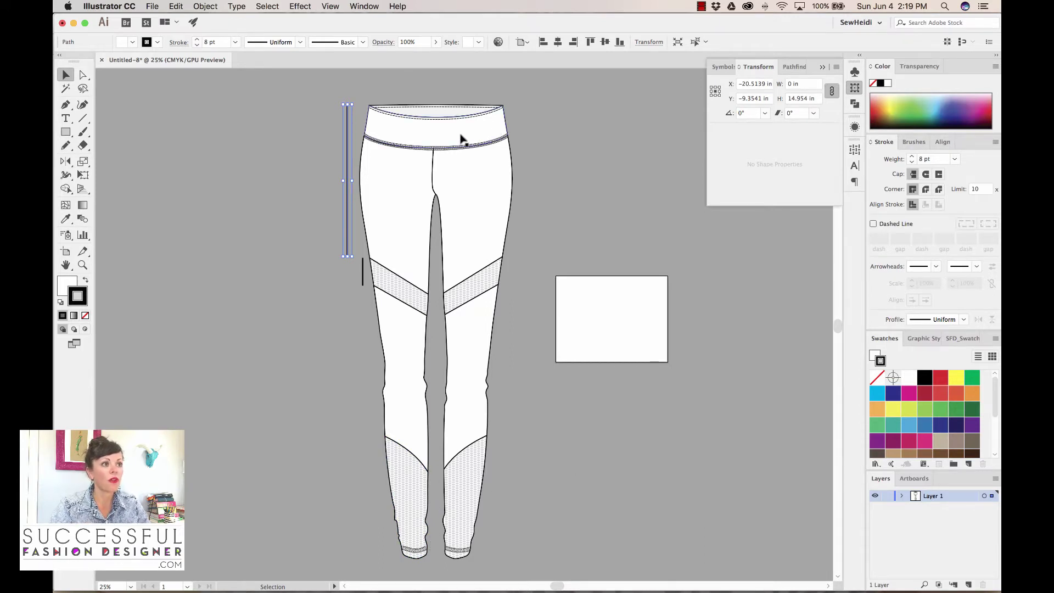
Select the leggings, the long vertical line and the short line beside the mesh panel in turn to check their sizes.
left_click(437, 149)
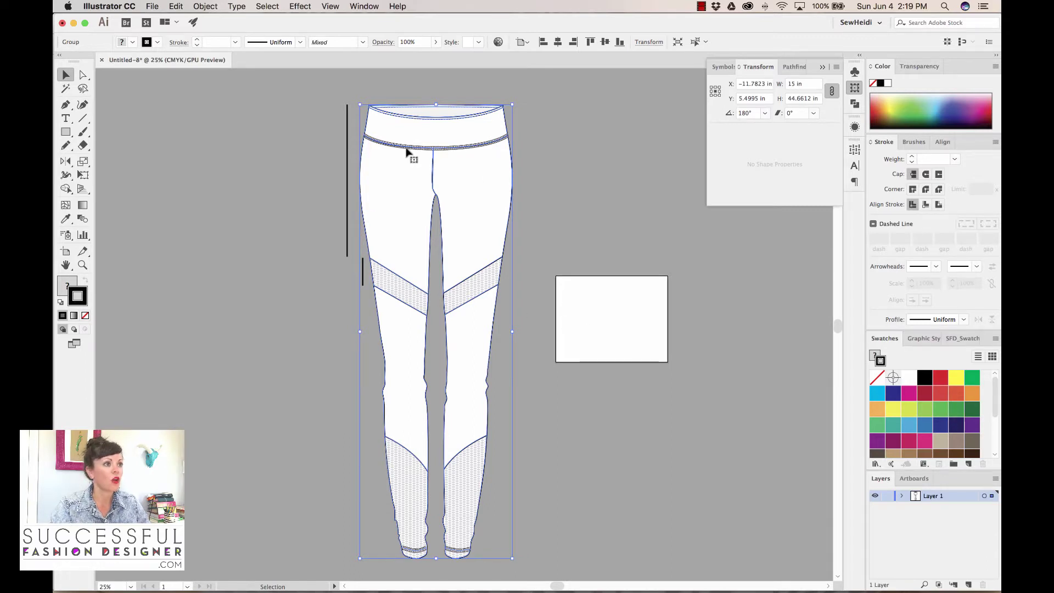
key("z")
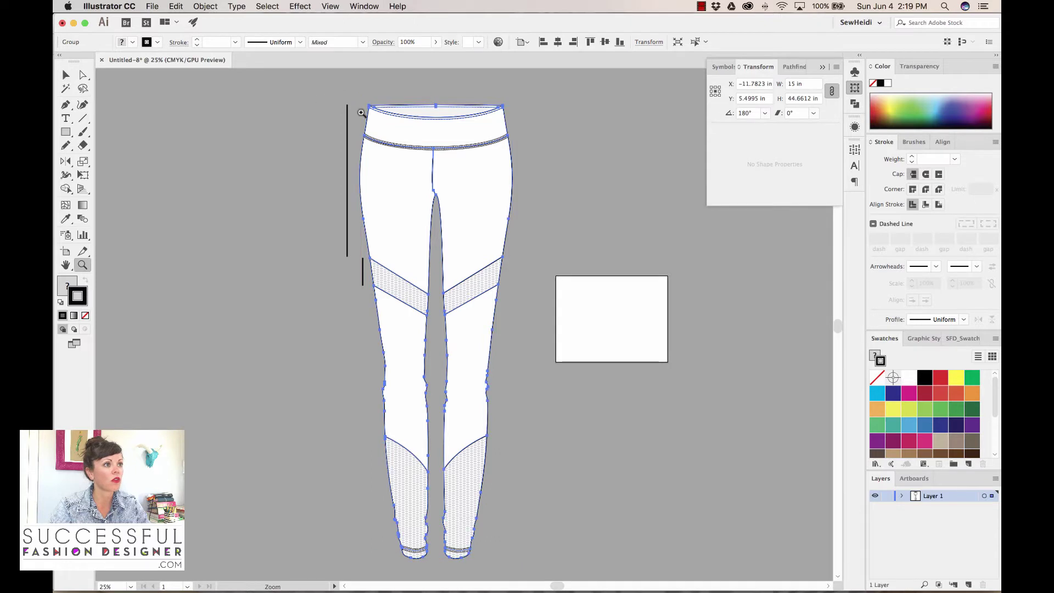
left_click_drag(362, 113, 532, 379)
key("v")
left_click(319, 170)
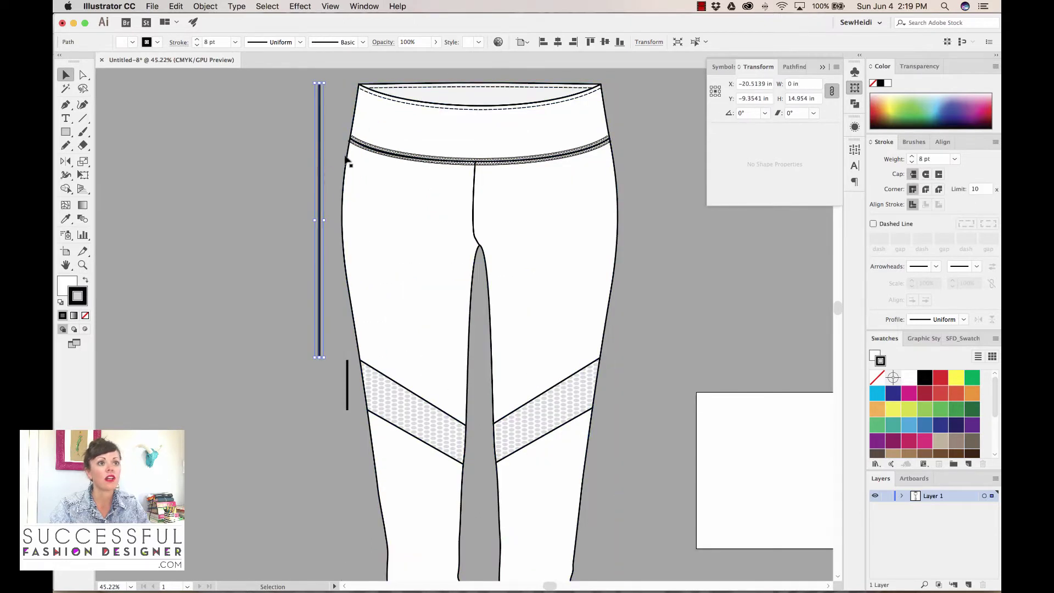
left_click(348, 384)
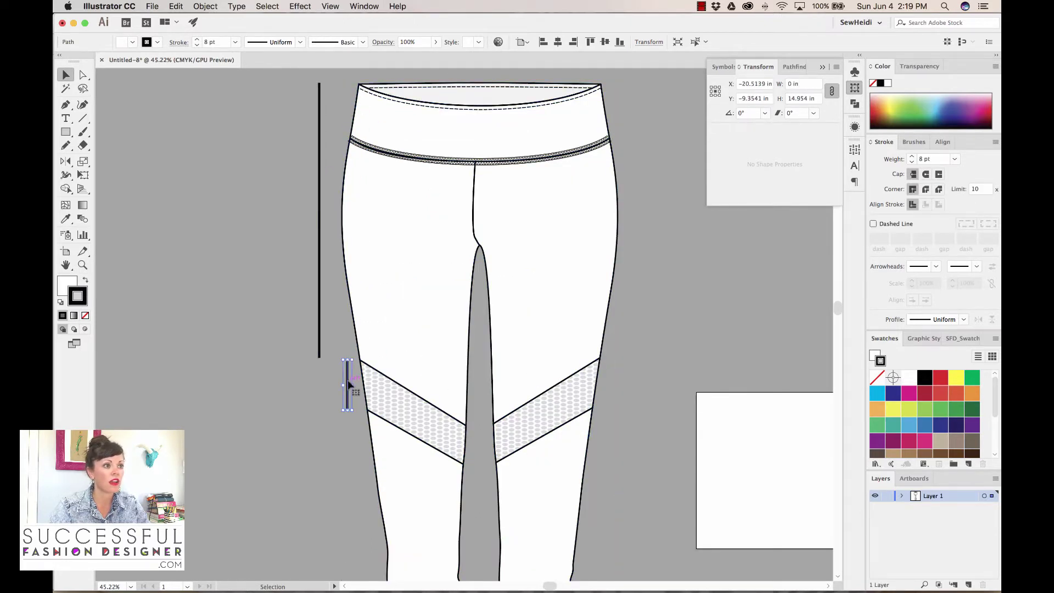
Scale all the artwork down proportionally to about 2 by 5.5 in and place it on the artboard.
key("super+minus")
key("super+minus")
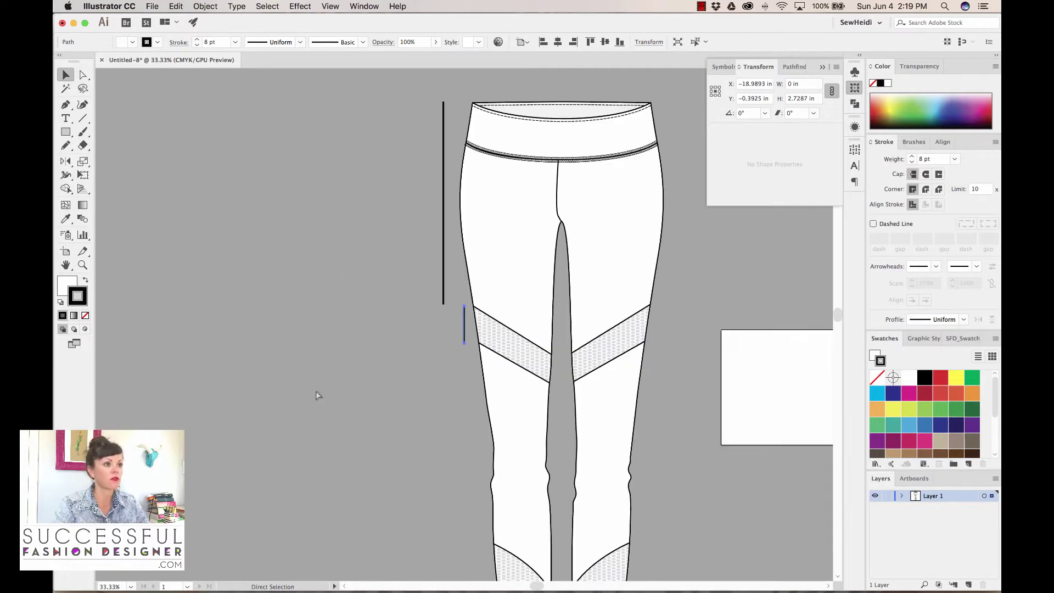
key("super+a")
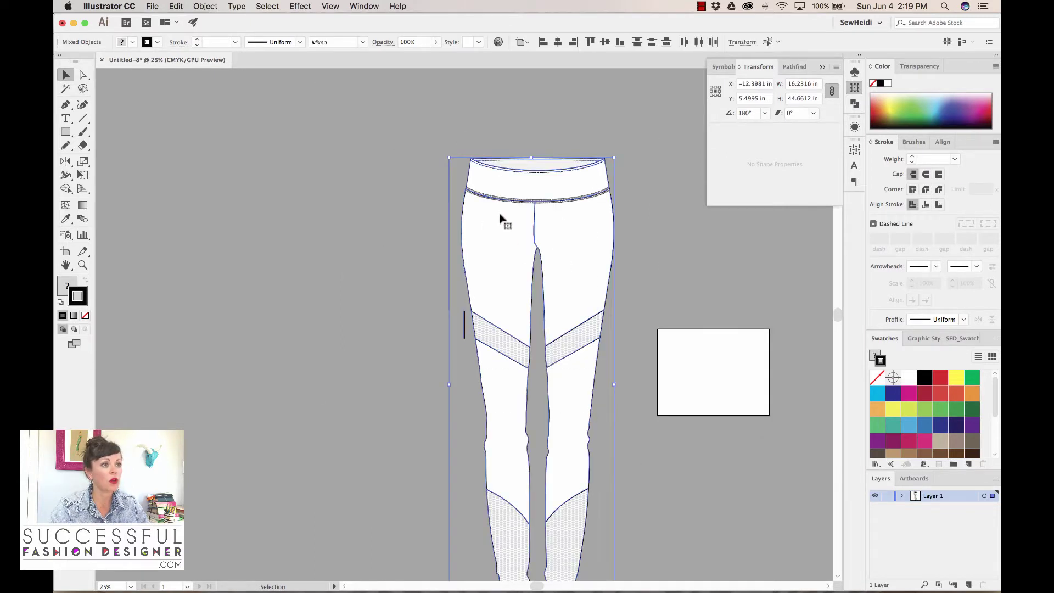
left_click_drag(450, 158, 700, 369)
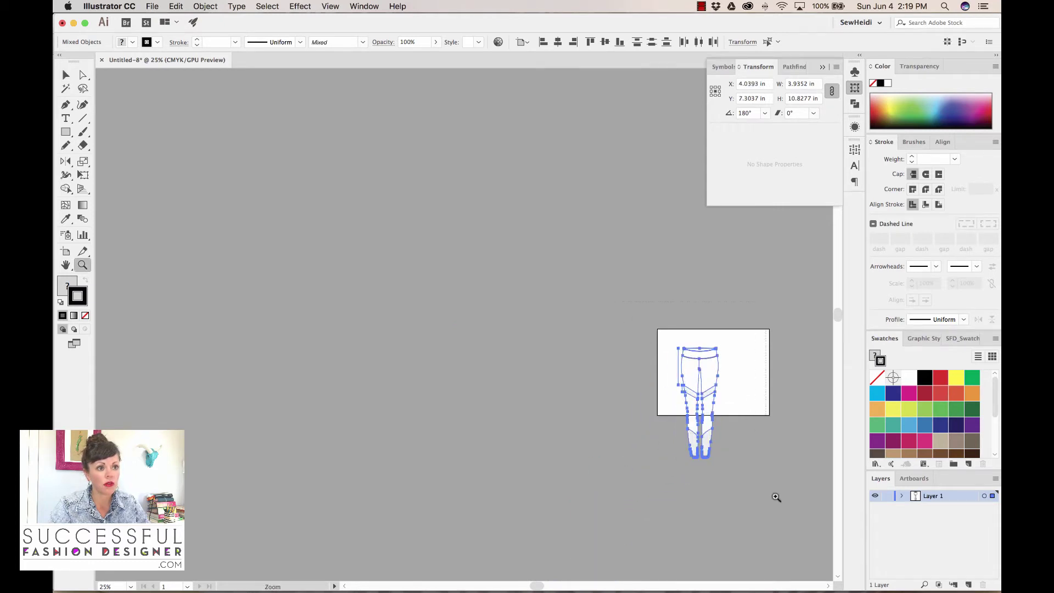
key("super+0")
left_click_drag(408, 181, 483, 184)
key("z")
left_click_drag(418, 141, 536, 327)
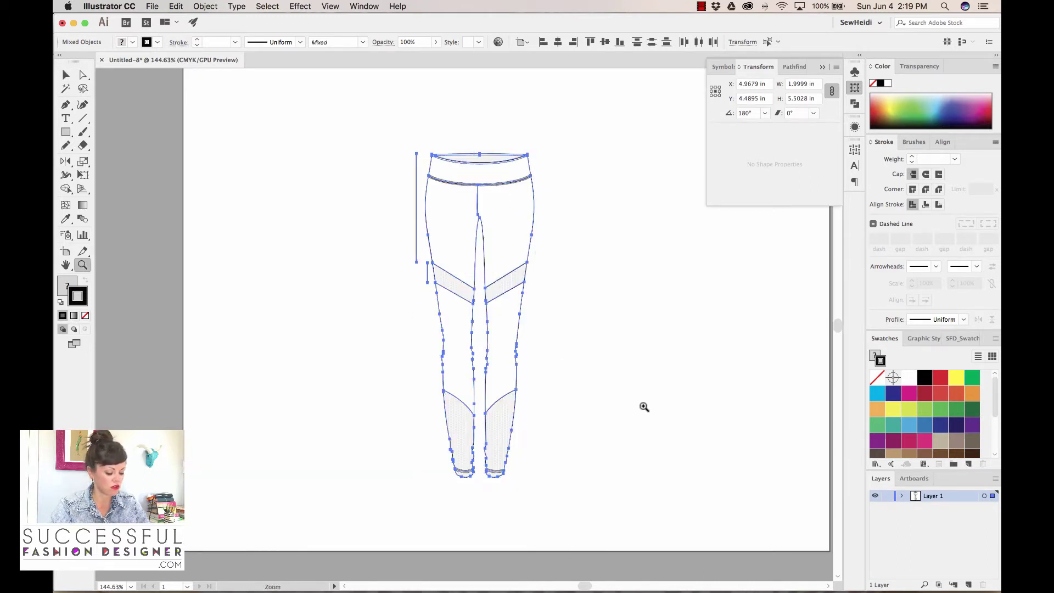
Add a 15″ text label and place it beside the long vertical line.
left_click(272, 260, "super")
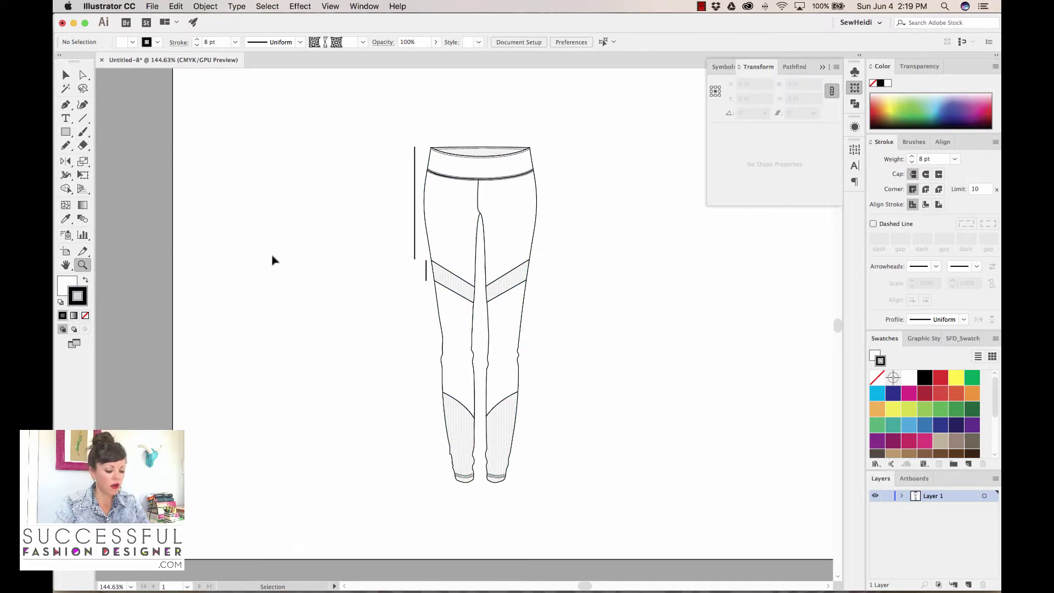
key("t")
left_click(276, 250)
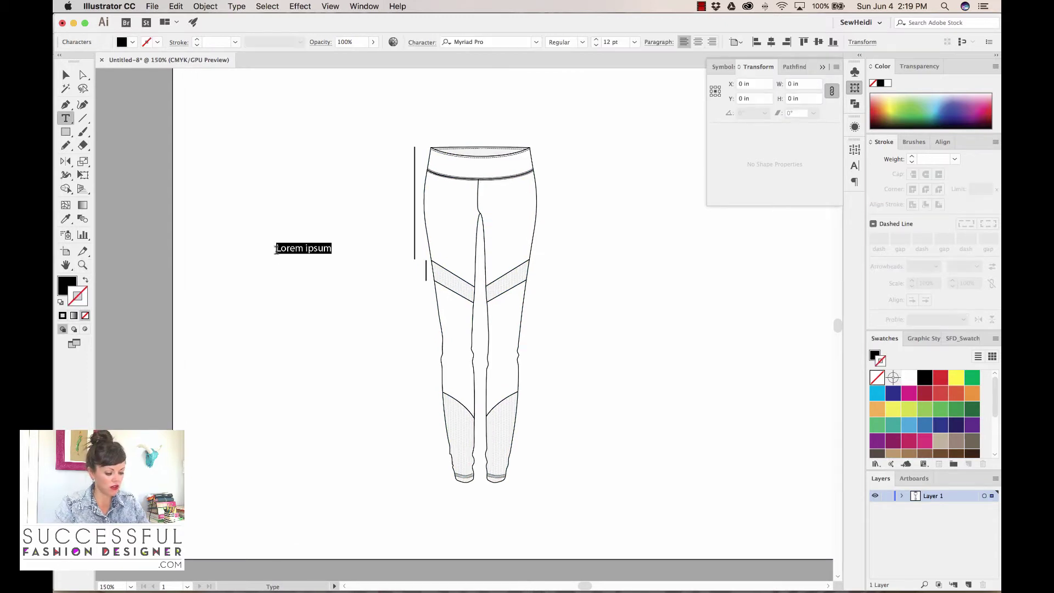
type("15")
key("Escape")
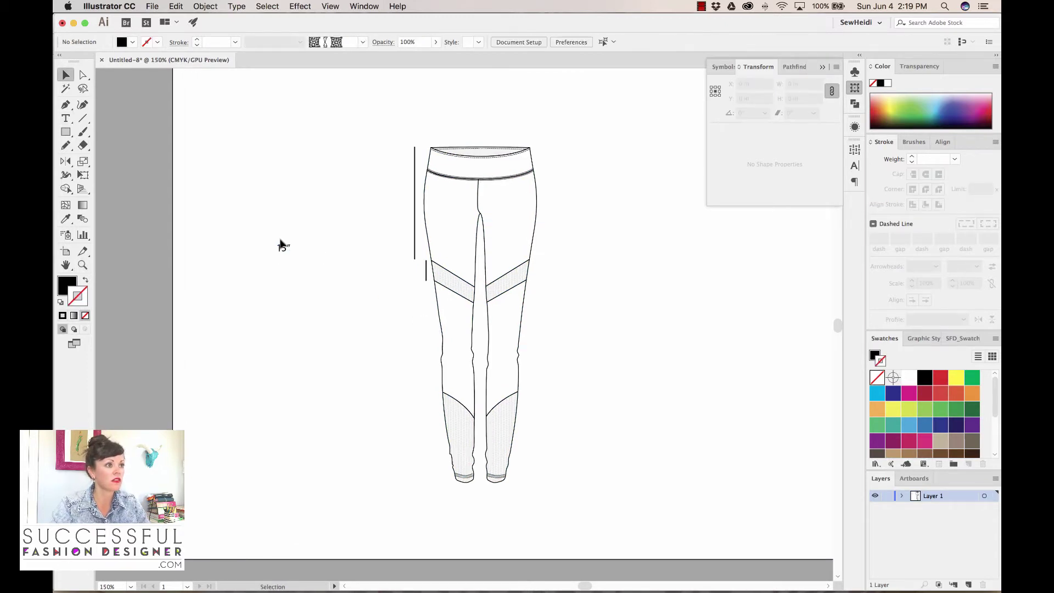
left_click_drag(282, 247, 391, 205)
Copy the 15″ label to beside the short mesh panel line and change the copy's text to 2.75″.
left_click_drag(399, 204, 411, 274)
double_click(411, 272)
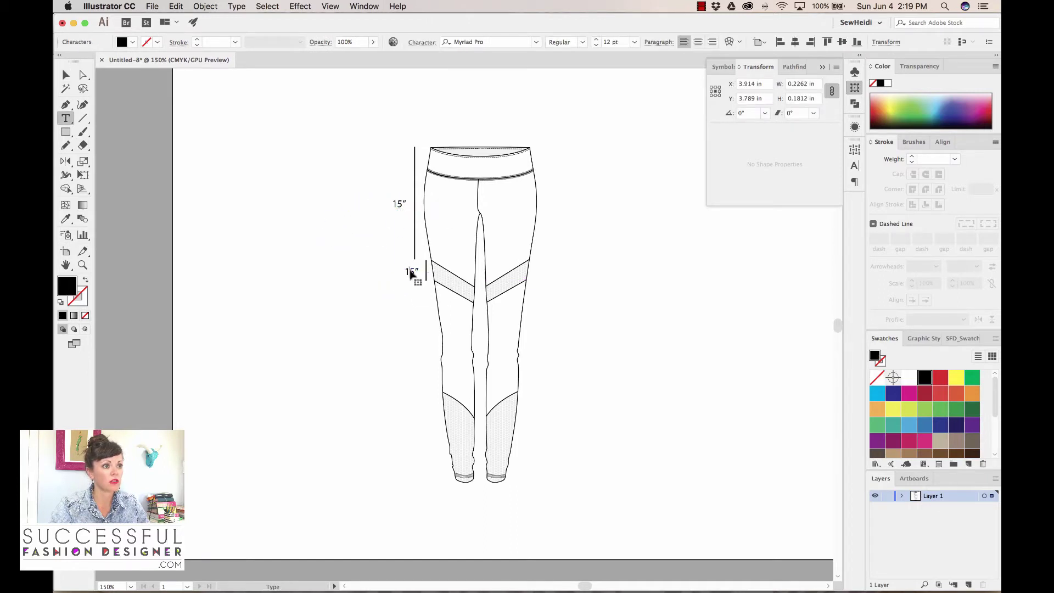
double_click(411, 270)
type("2.")
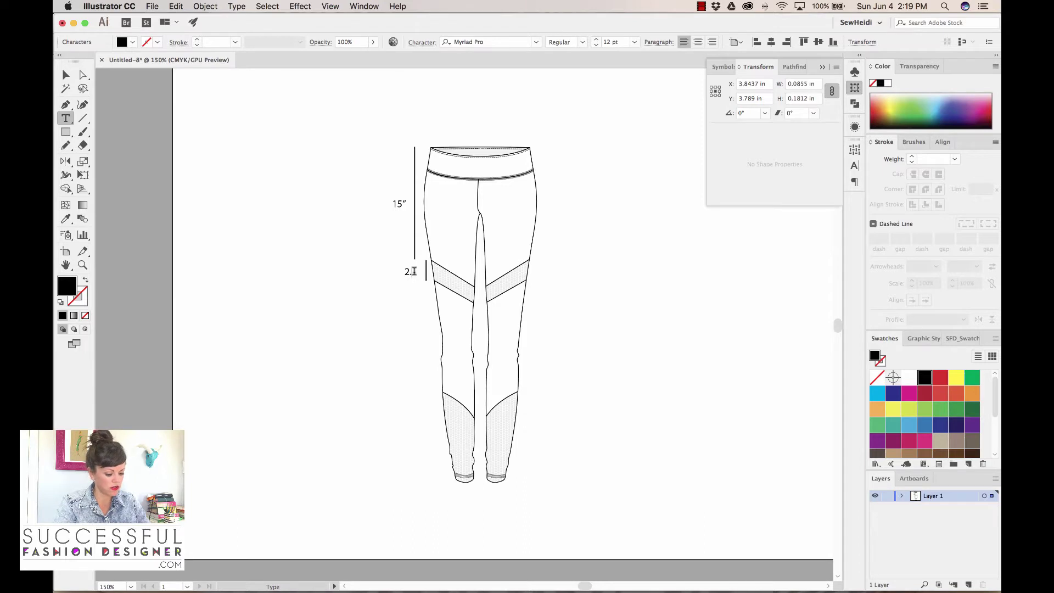
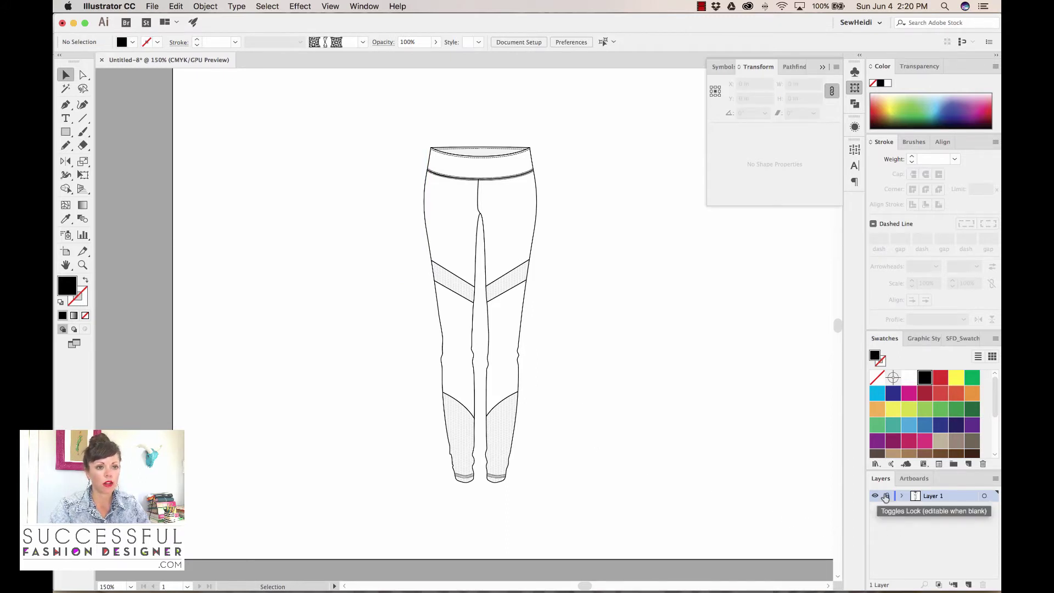
Lock the layer holding the leggings and add a new layer named measurements.
left_click(886, 496)
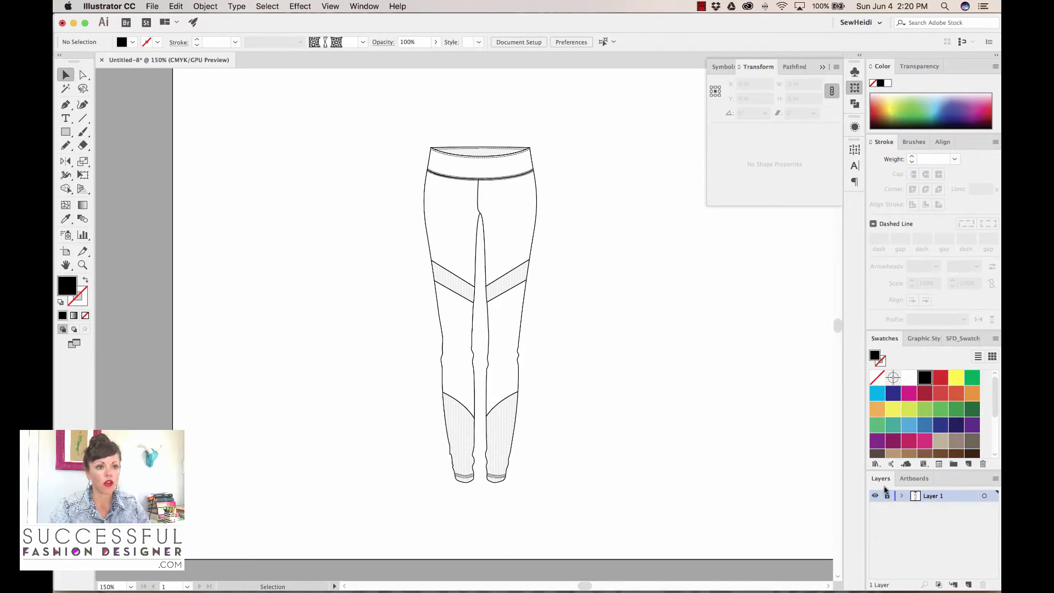
left_click(968, 585)
double_click(938, 496)
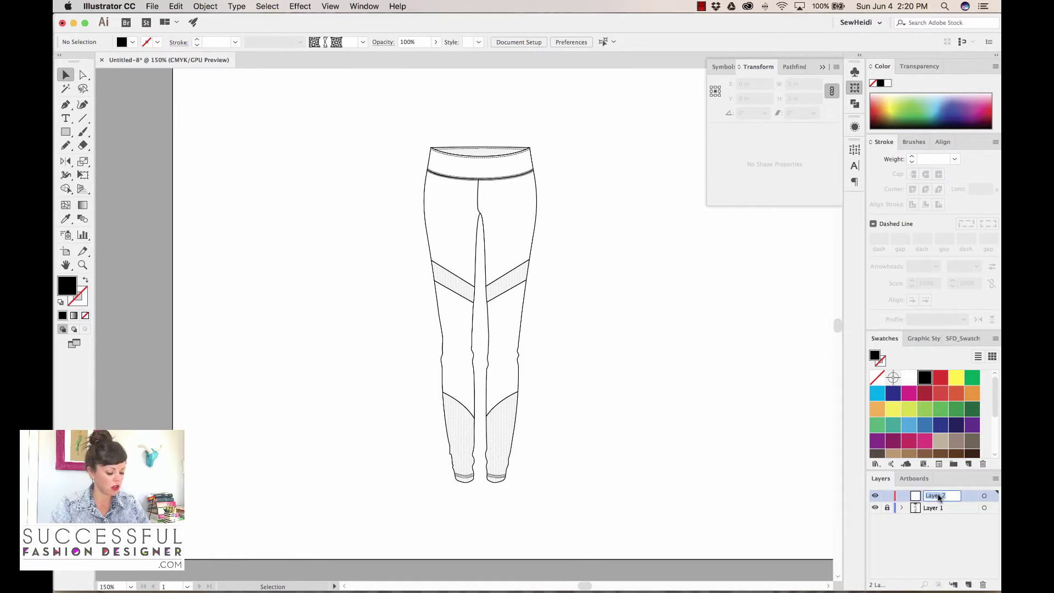
type("measureme")
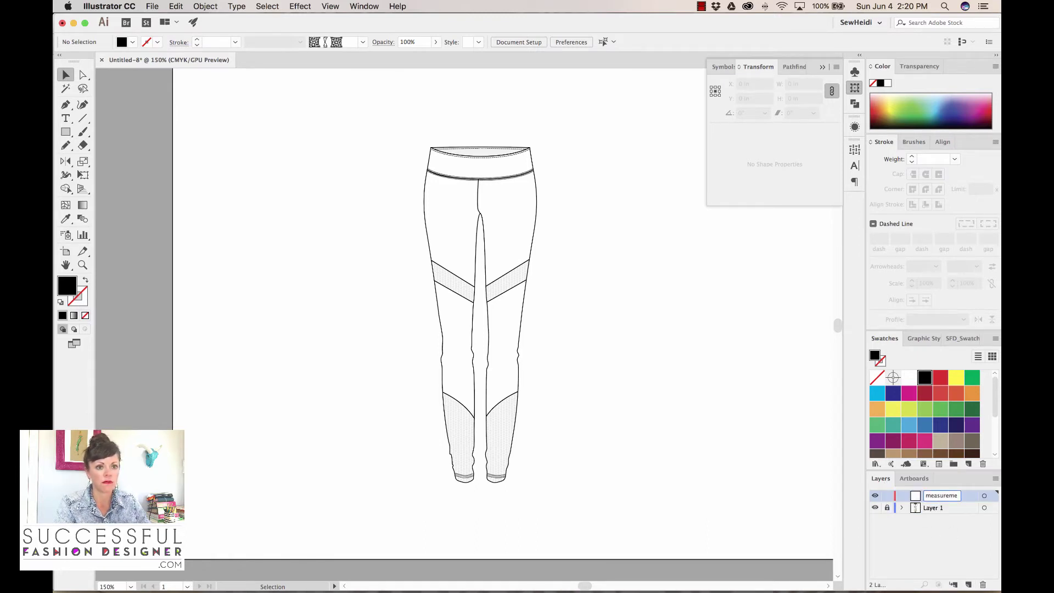
type("nts")
key("Return")
Rename the locked leggings layer as sketch.
double_click(935, 507)
type("ske")
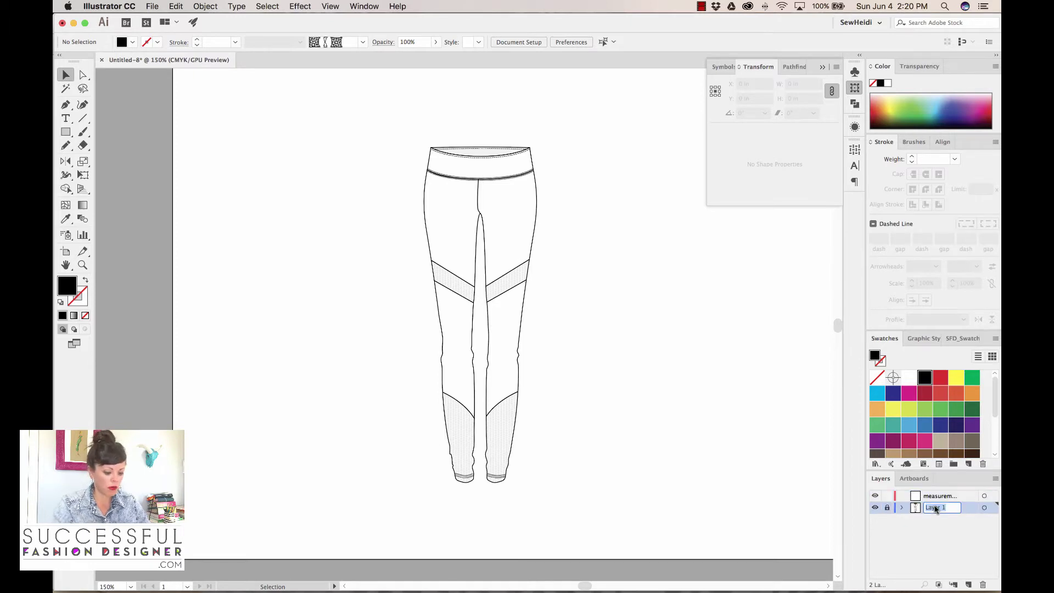
type("tch")
key("Return")
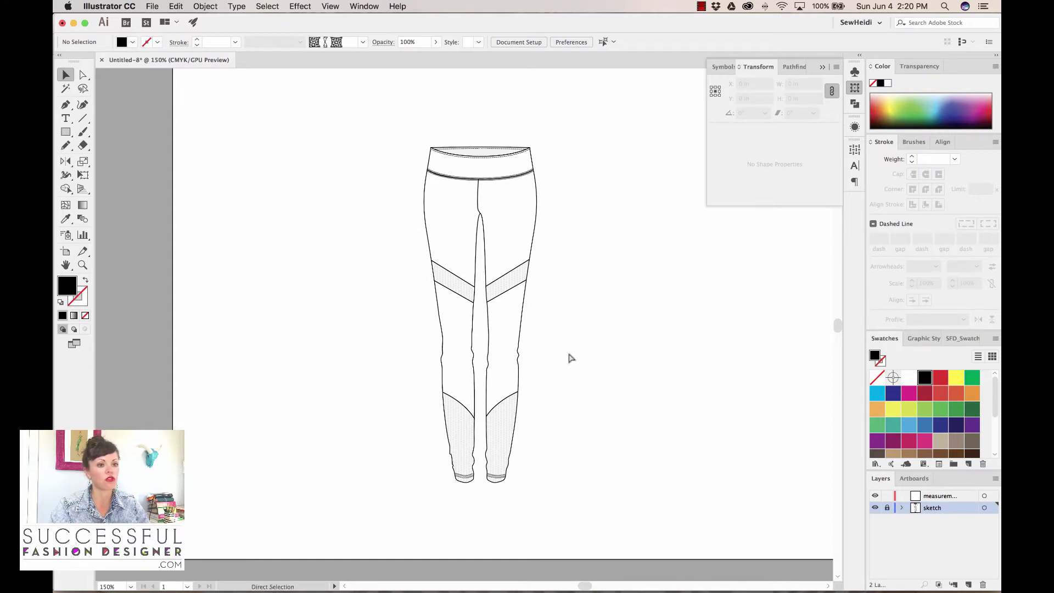
Paste the cut measurement lines and labels in place on the measurements layer, and deselect them.
left_click(938, 497)
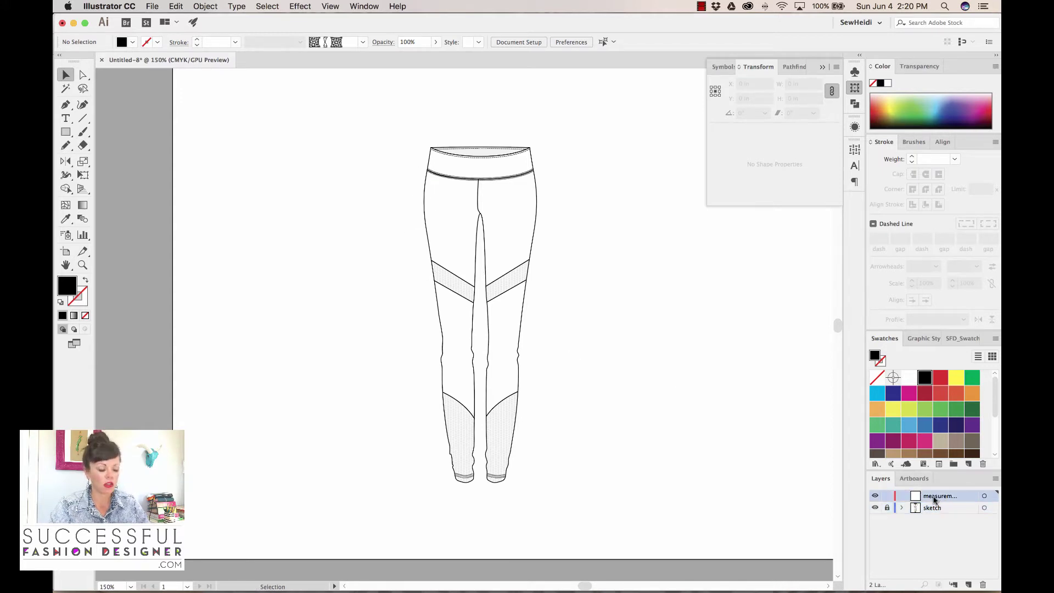
key("super+f")
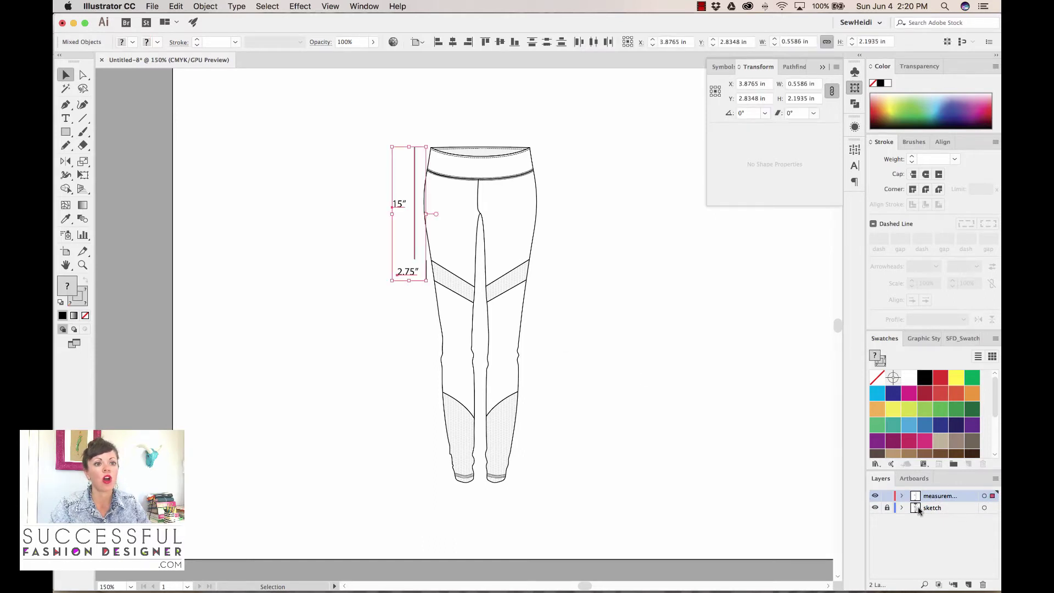
key("z")
left_click_drag(329, 101, 509, 378)
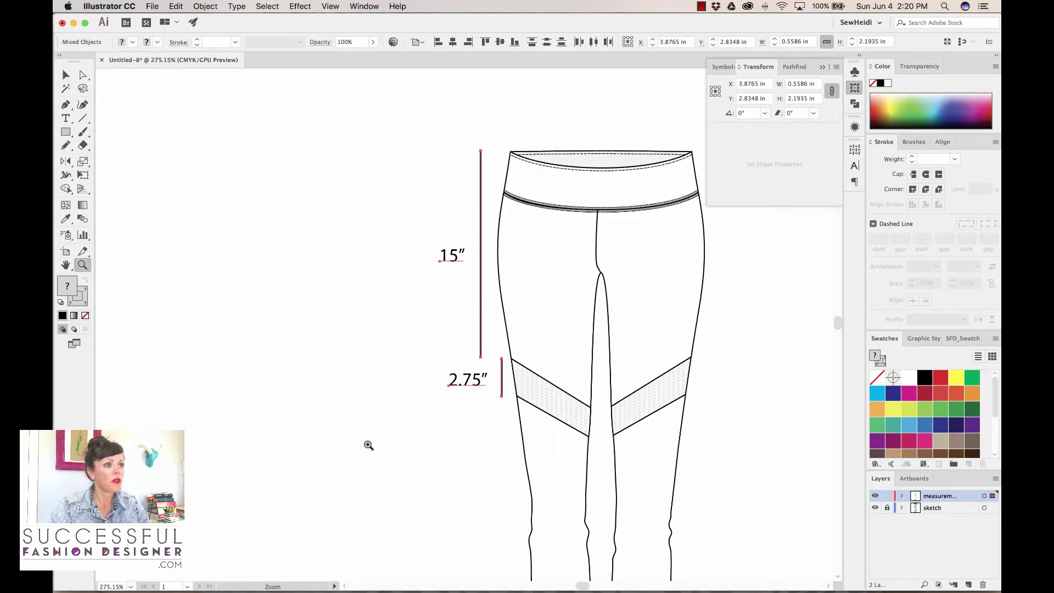
key("super+shift+a")
Extend both ends of the 15″ line with short horizontal Pen segments towards the leggings, about 0.12 in long, forming a bracket.
key("p")
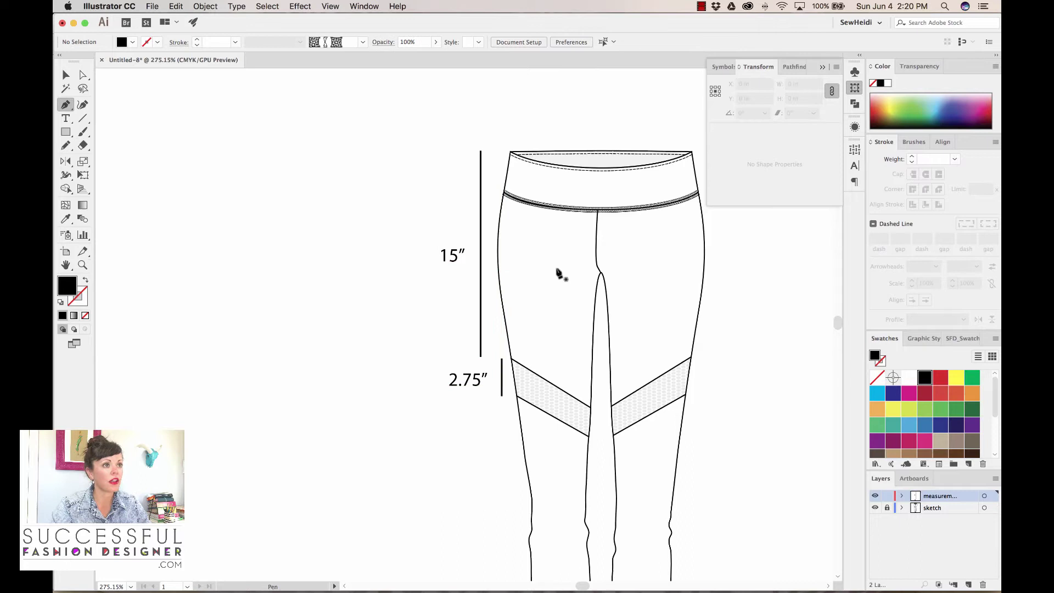
left_click(482, 151)
left_click(494, 151)
left_click(433, 167, "super")
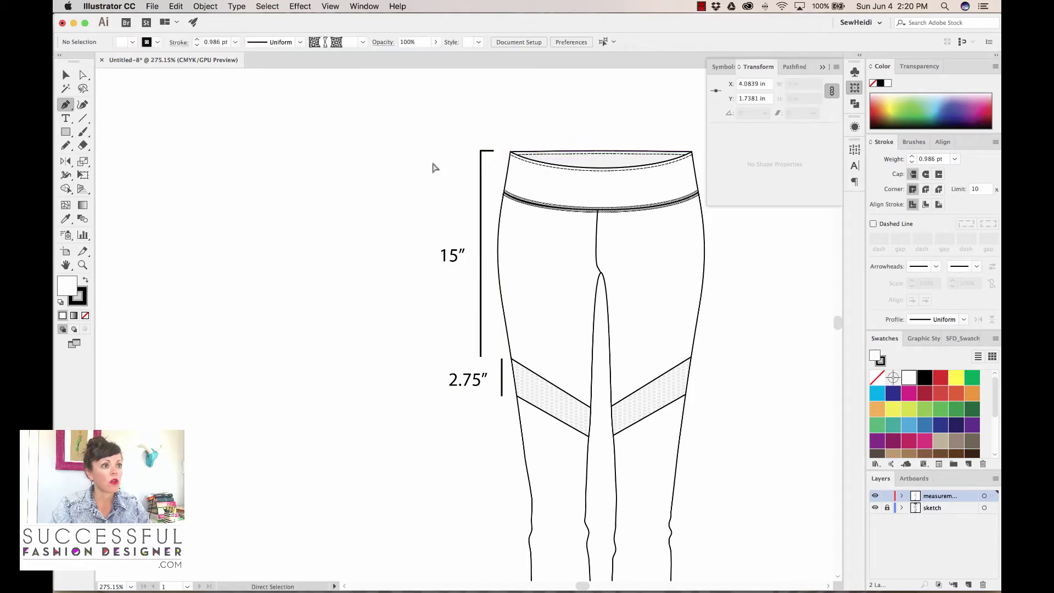
left_click(481, 357)
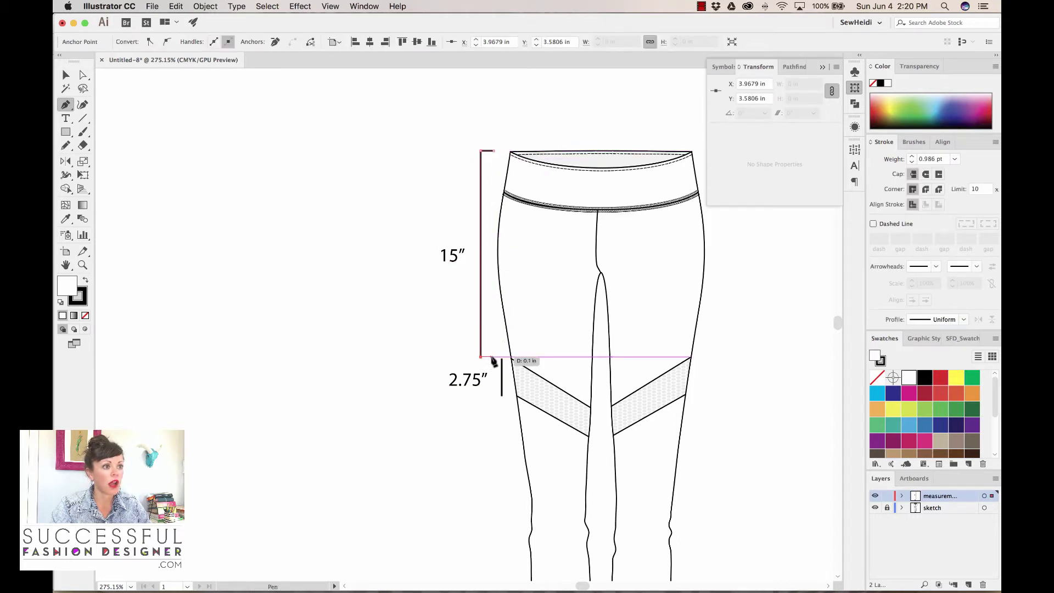
left_click(493, 357)
left_click(500, 251, "super")
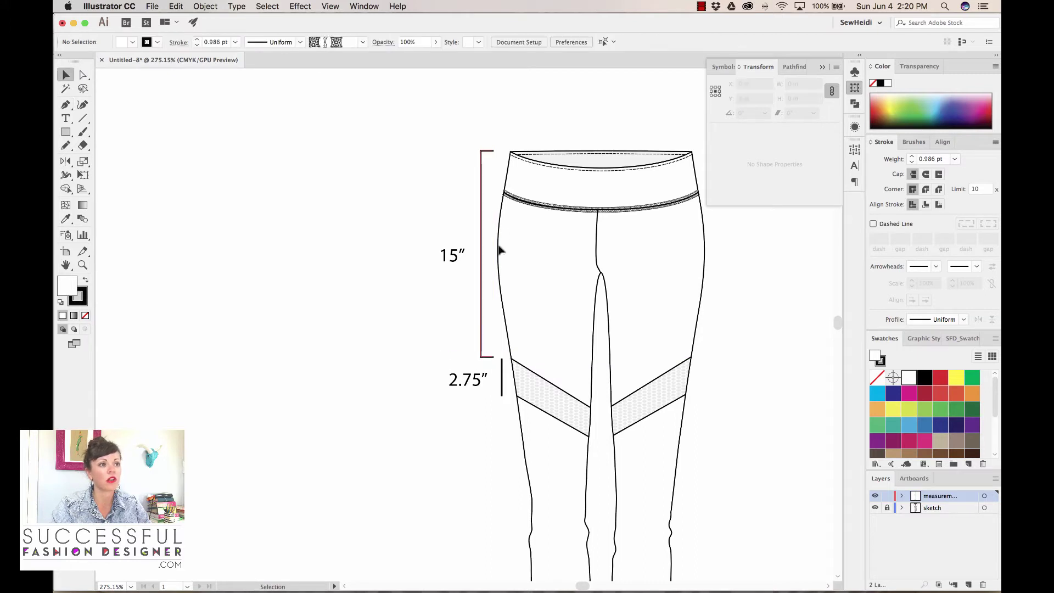
left_click(482, 266)
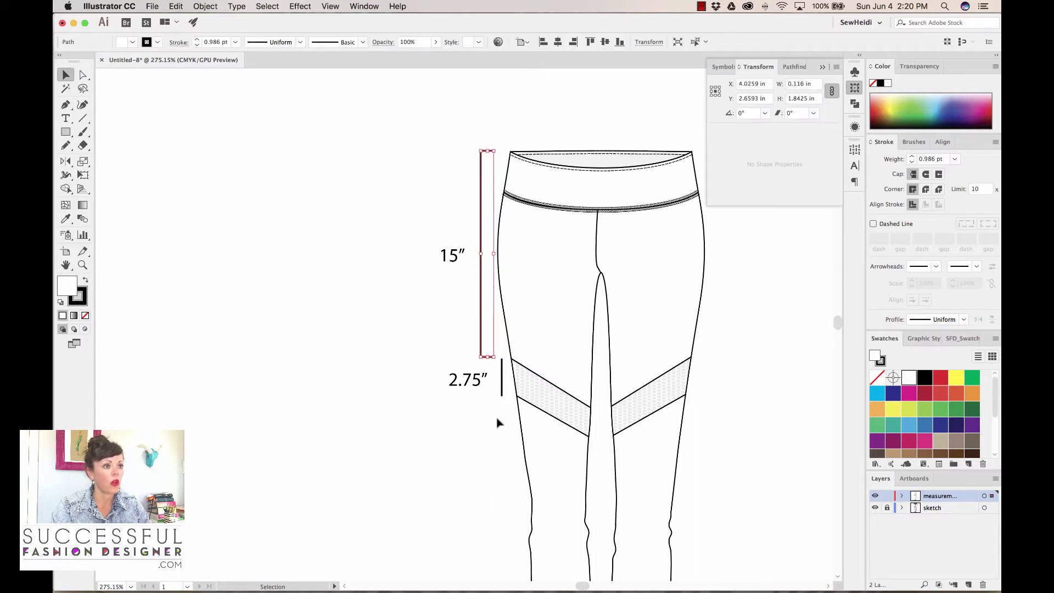
Extend both ends of the 2.75″ line with short horizontal Pen segments towards the edge of the mesh panel, forming a bracket.
key("z")
left_click_drag(387, 124, 738, 466)
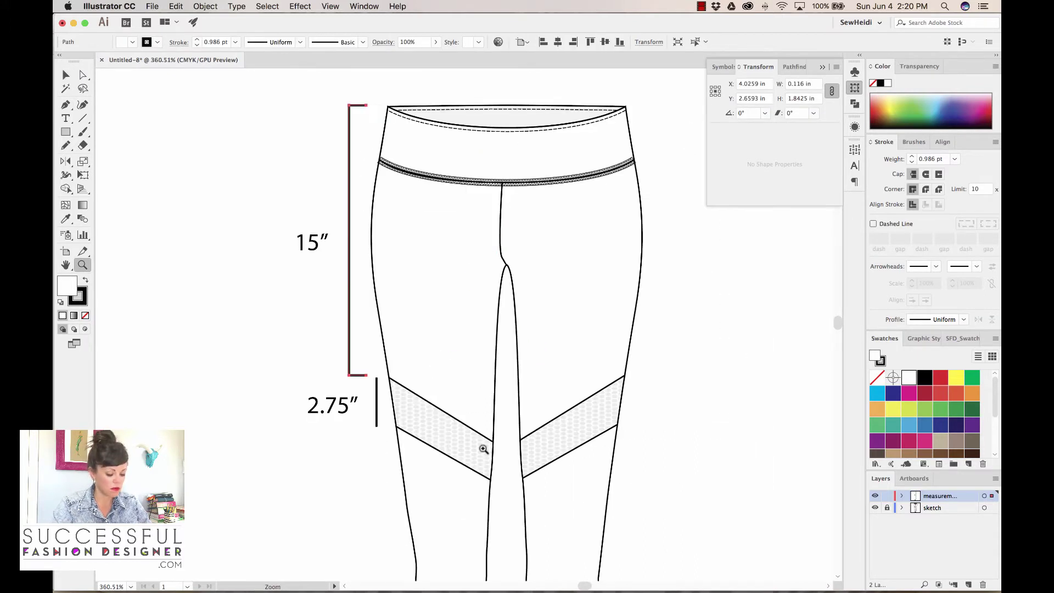
key("p")
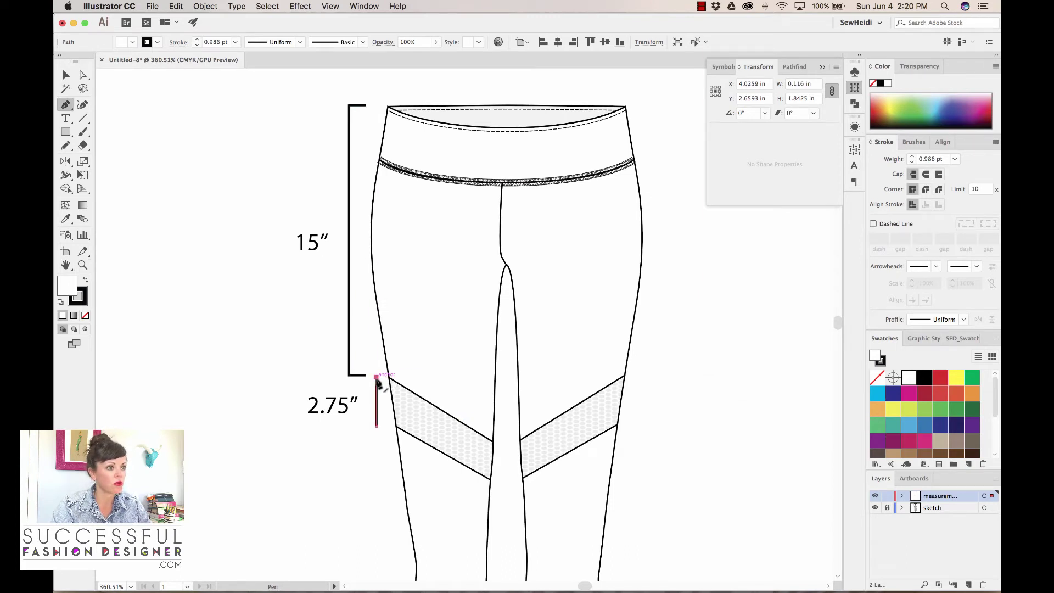
left_click(376, 378)
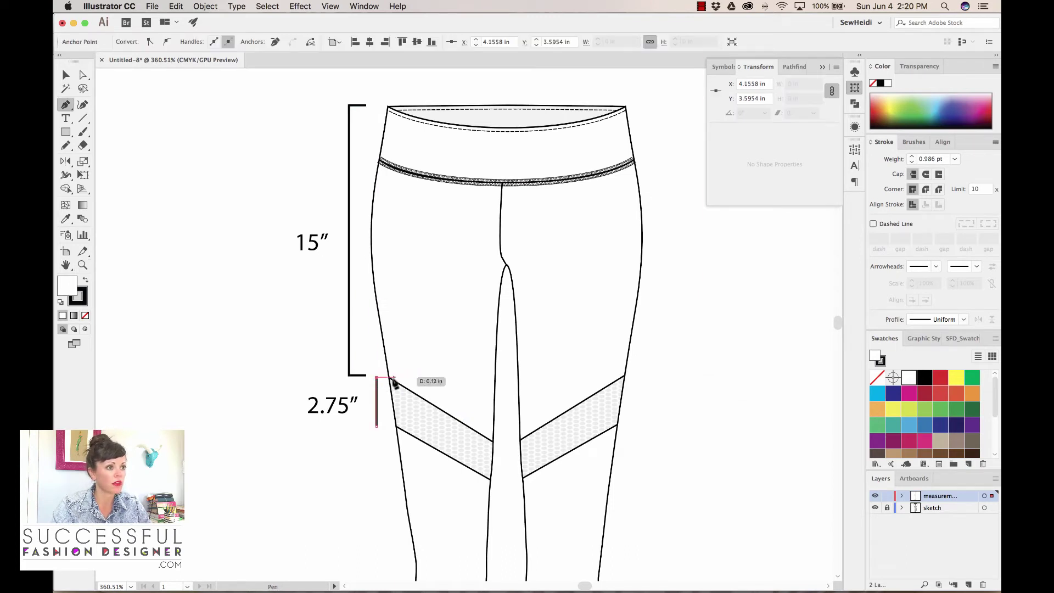
left_click(377, 427)
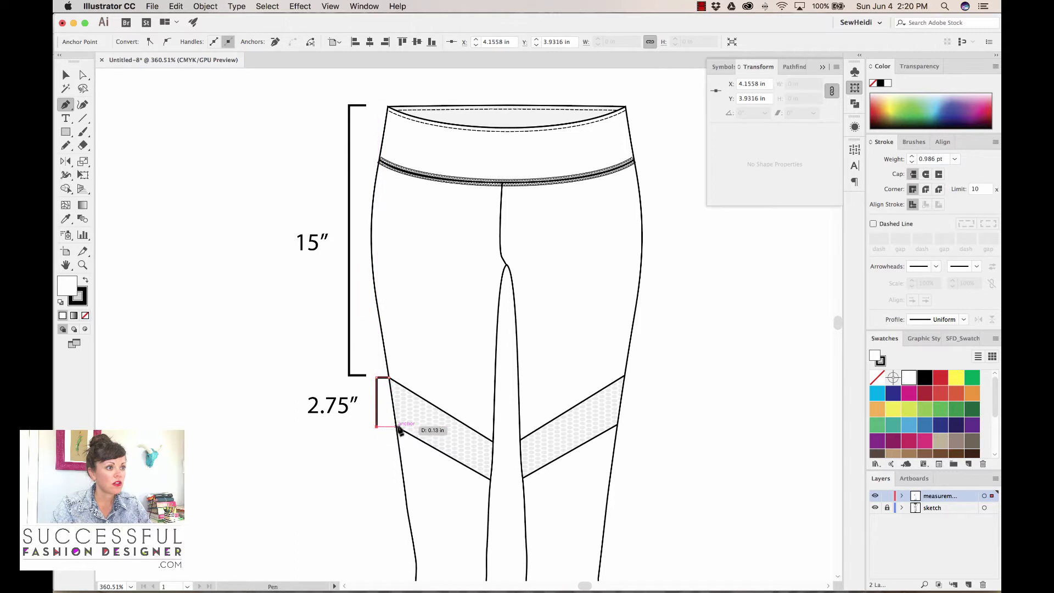
key("v")
left_click(388, 461)
Remove the fill from both measurement brackets and set their stroke colour to red.
left_click(377, 412)
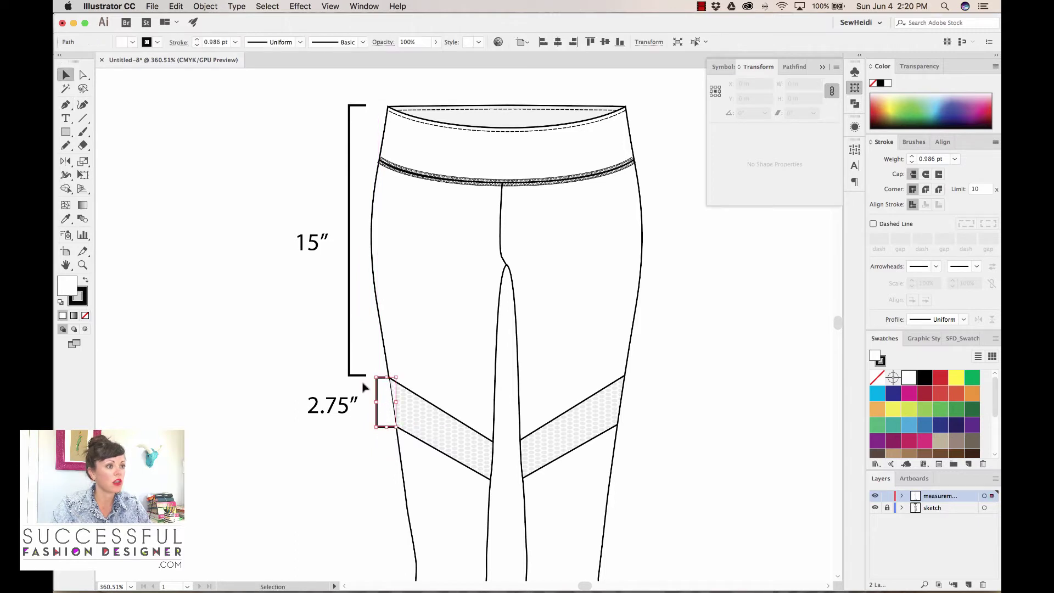
left_click(359, 375, "shift")
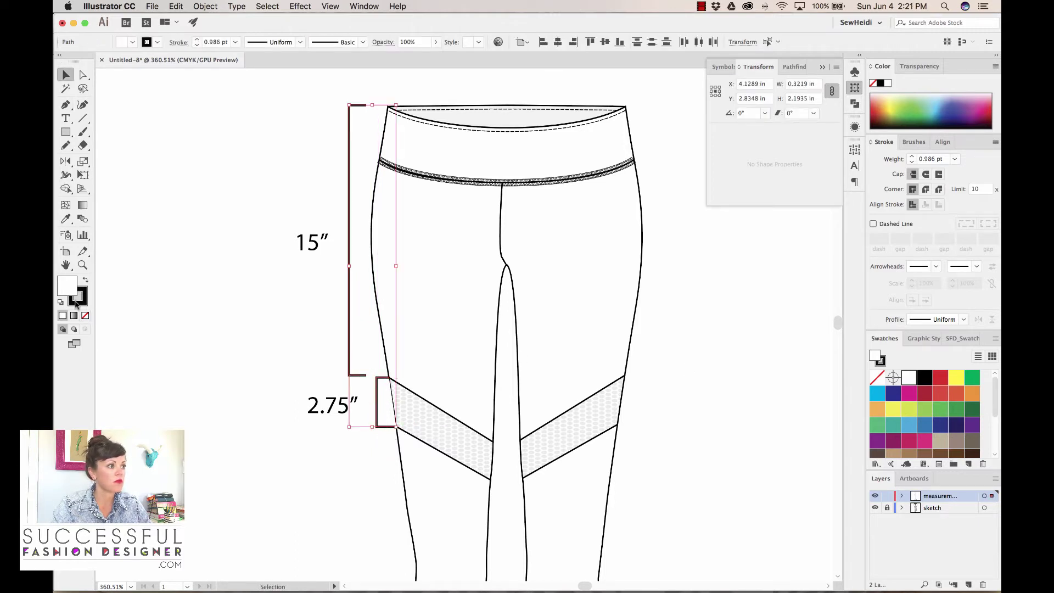
left_click(85, 316)
key("x")
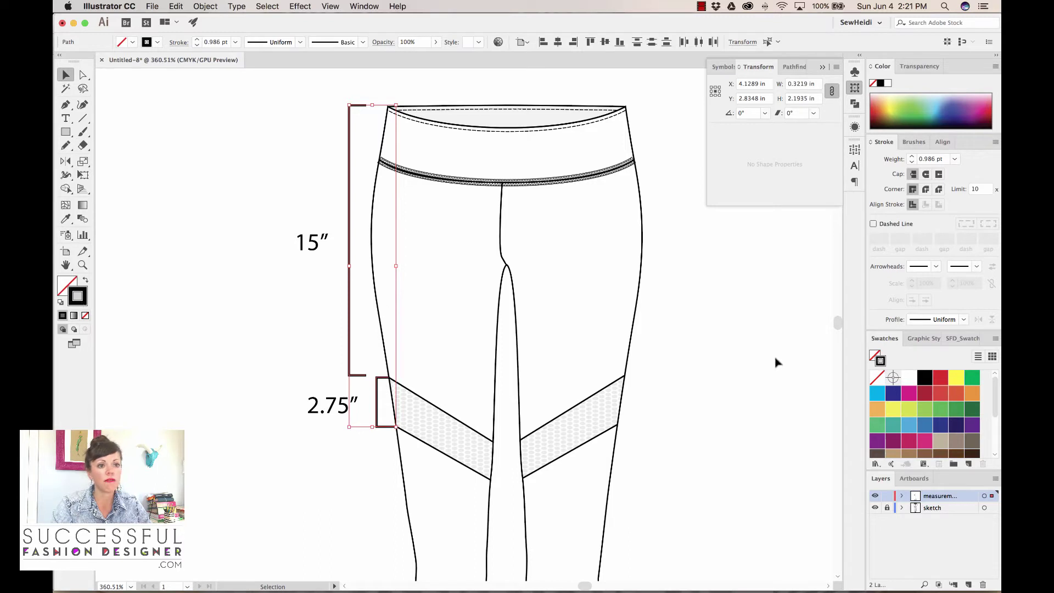
left_click(941, 377)
left_click(341, 467)
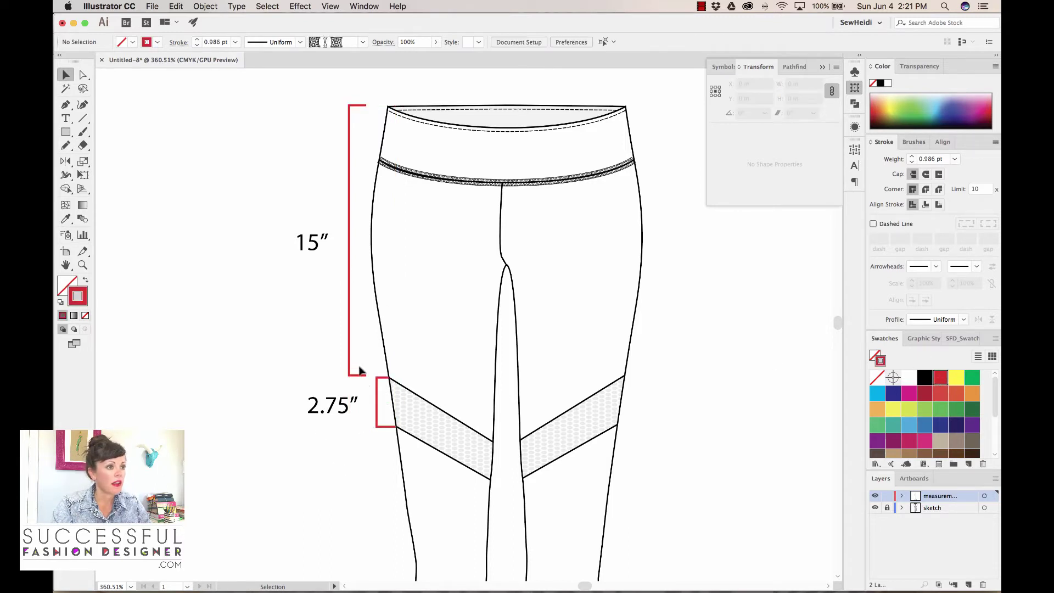
Move the 15″ bracket slightly closer to the leggings and shift the 15″ and 2.75″ labels closer to their brackets.
left_click_drag(349, 362, 354, 360)
left_click(311, 348)
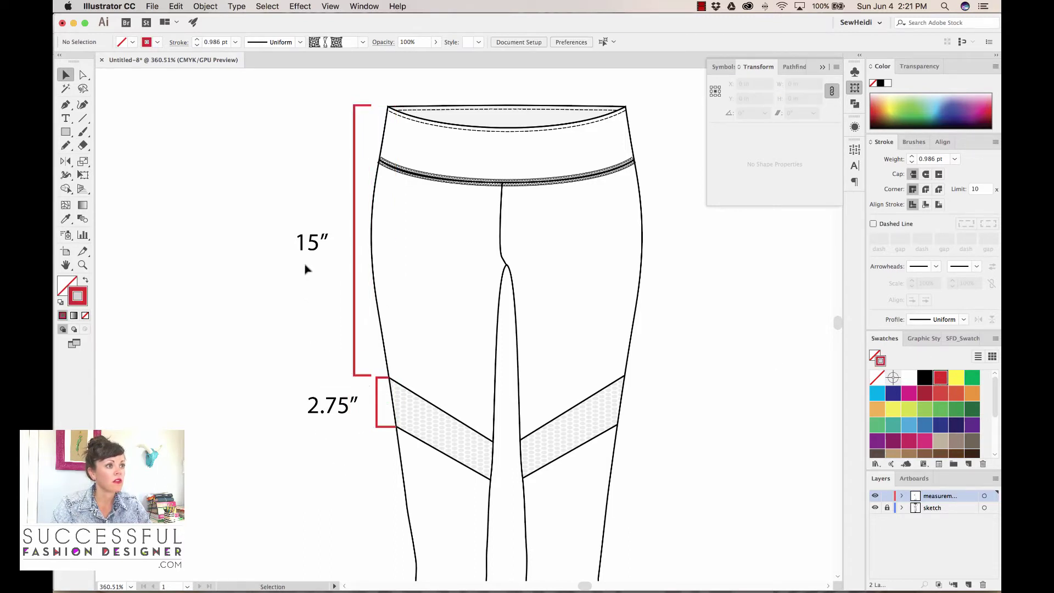
left_click_drag(323, 245, 342, 244)
left_click_drag(351, 409, 361, 409)
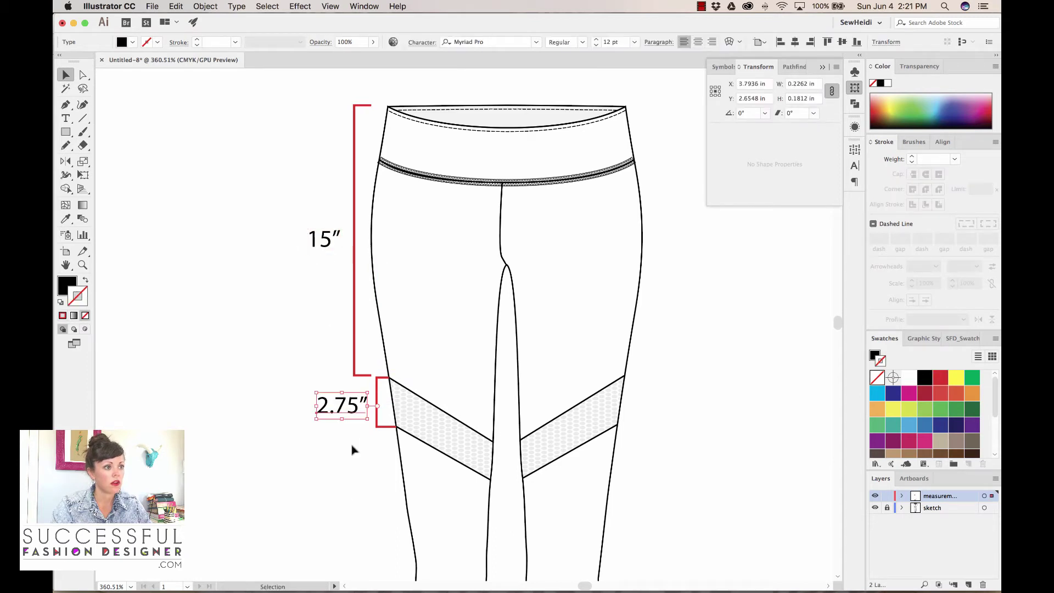
left_click(347, 504)
Unlock the sketch layer, select the leggings flat, and set its width to 15 in with width and height proportions unlinked.
key("super+minus")
key("super+minus")
key("super+minus")
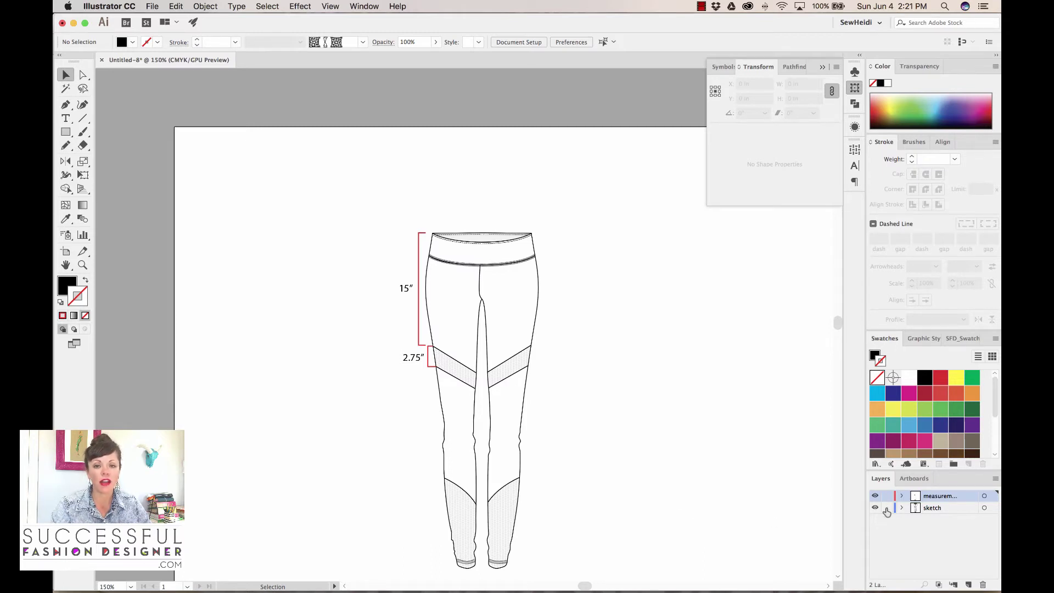
left_click(490, 266)
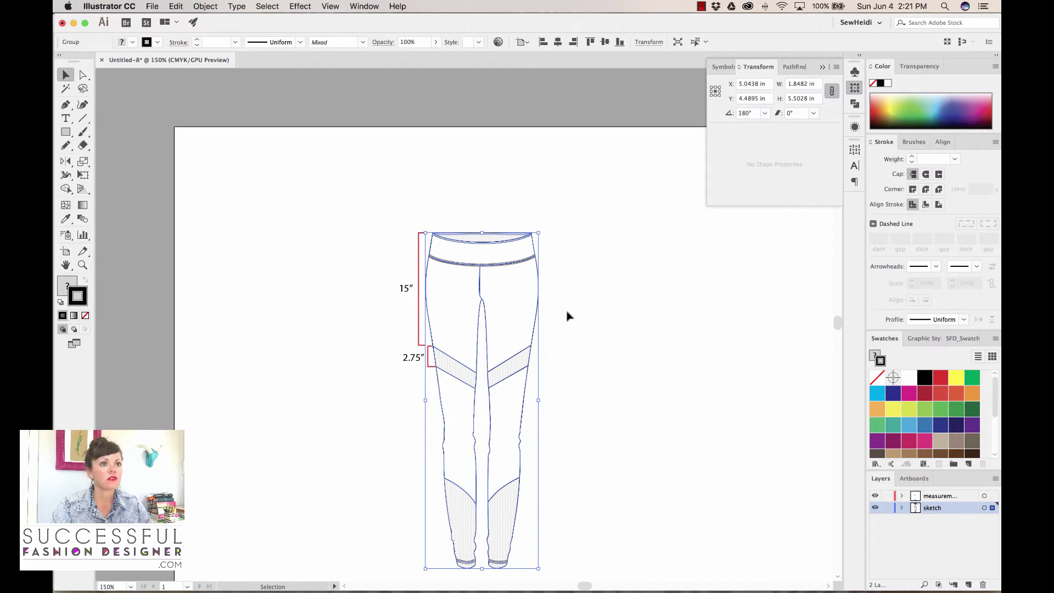
left_click(832, 91)
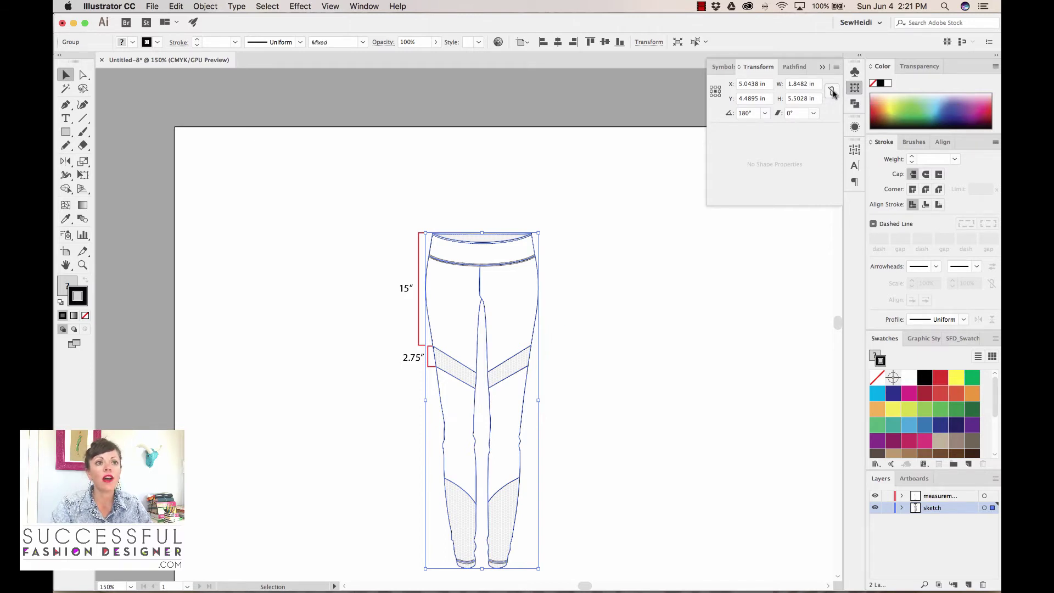
left_click(811, 99)
left_click(816, 84)
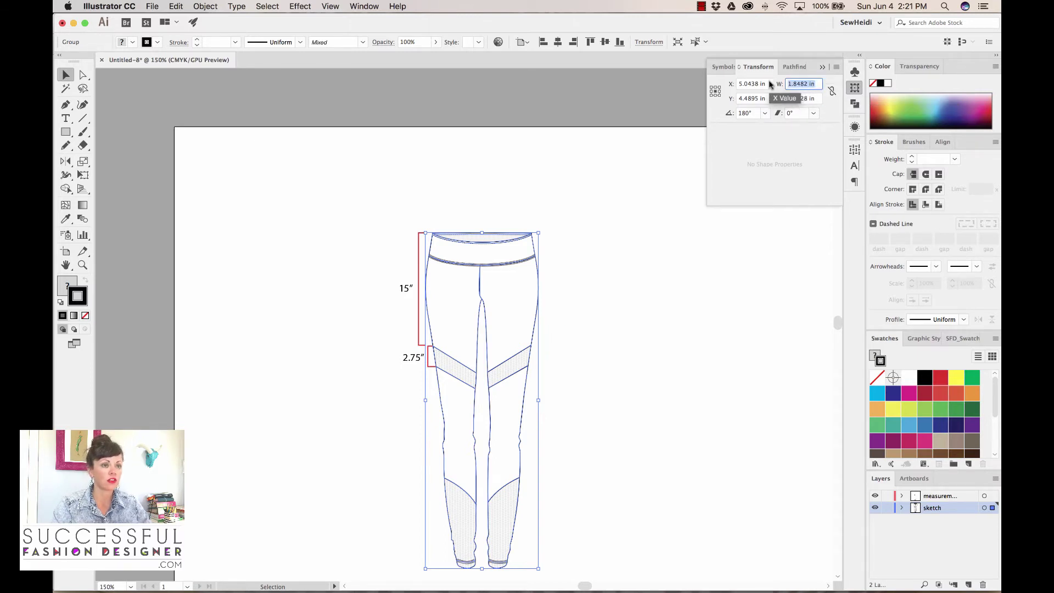
type("1")
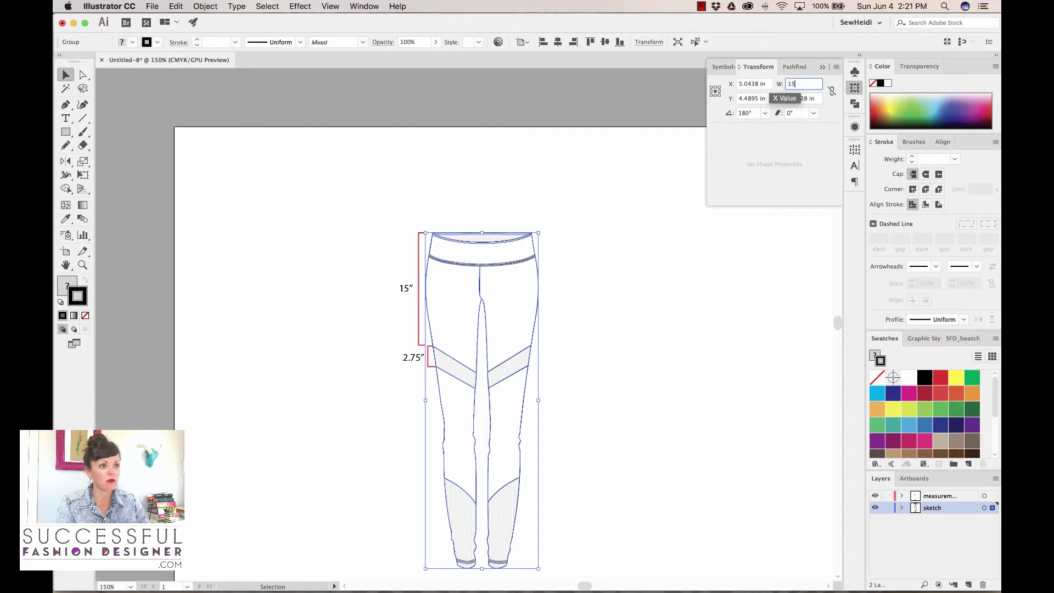
type("5")
key("Tab")
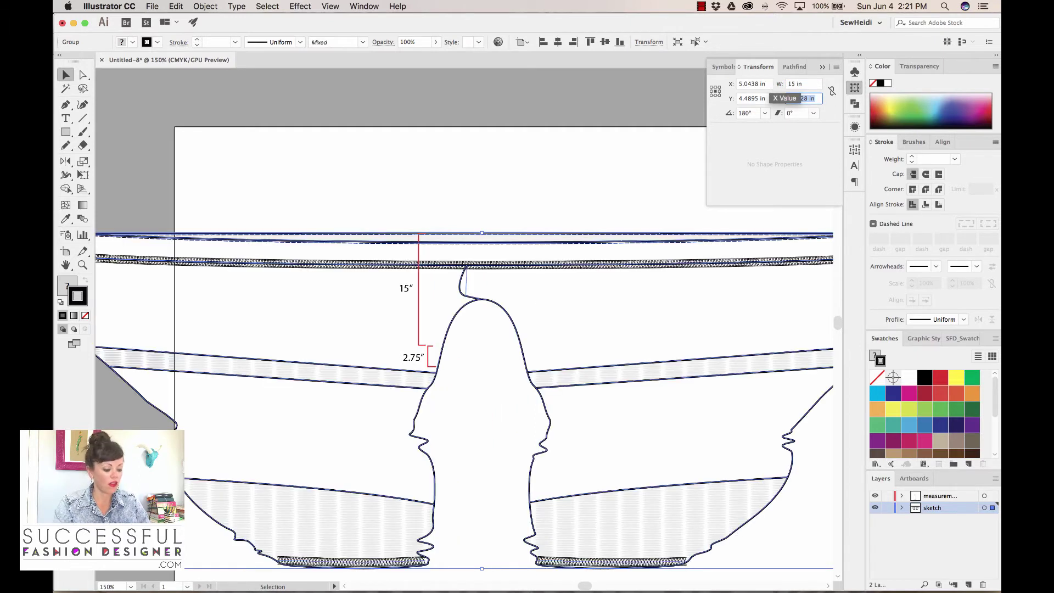
Set the height of the leggings flat to 38 in.
type("3")
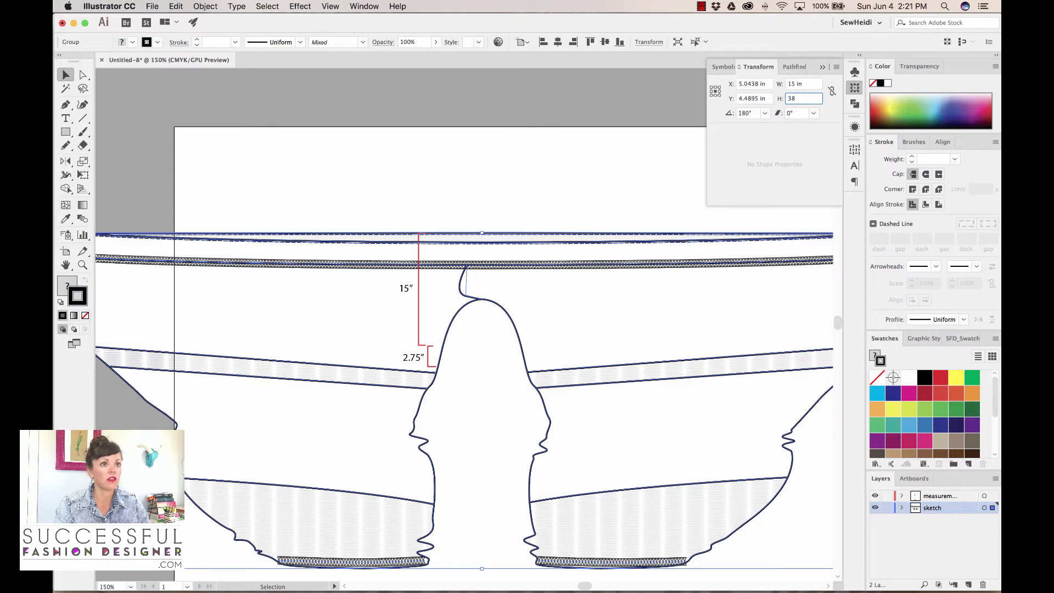
type("8")
key("Tab")
key("super+minus")
key("super+minus")
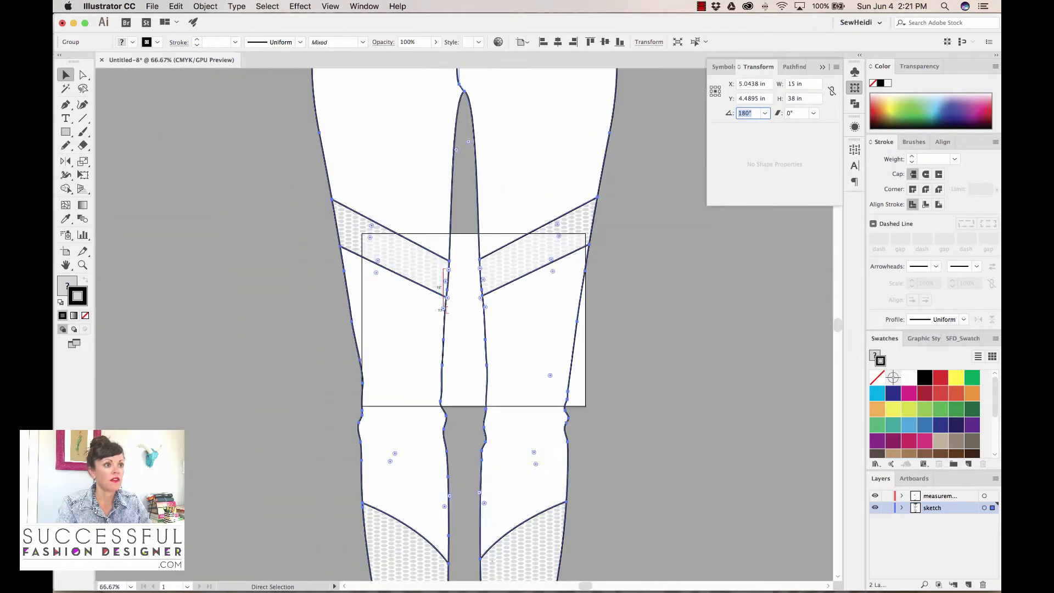
key("super+minus")
key("super+minus")
key("super+minus")
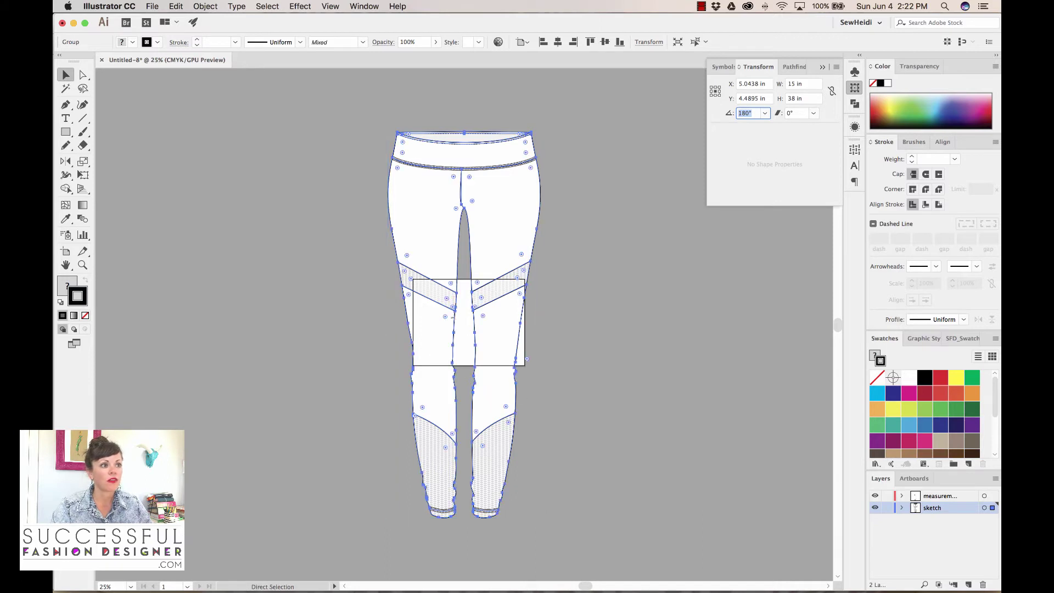
Undo the resizing of the leggings flat and the unlocking of the sketch layer, returning to the Selection tool.
key("super+z")
key("super+z")
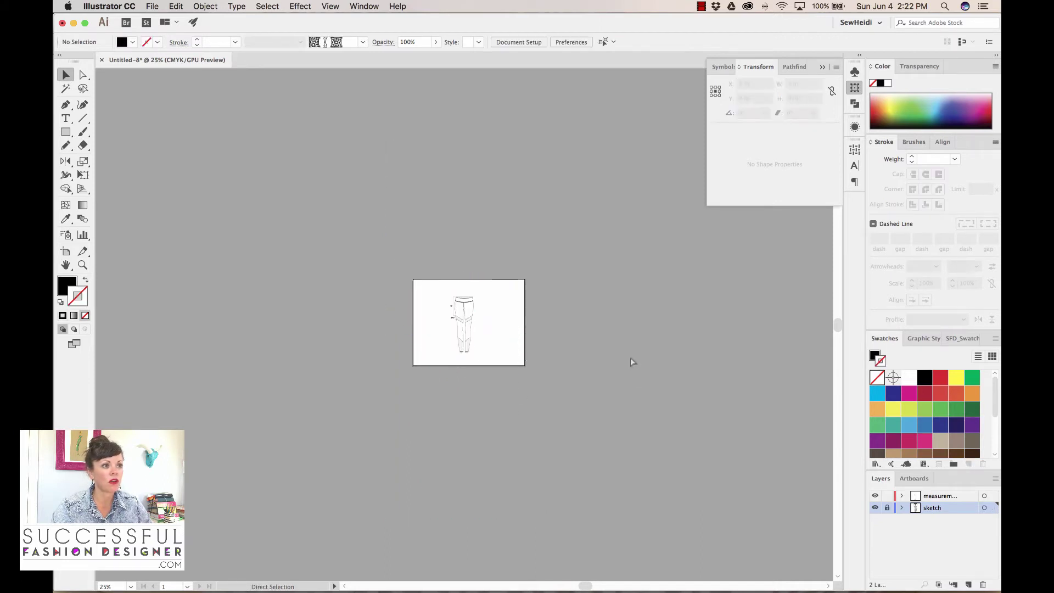
key("z")
left_click_drag(432, 282, 513, 365)
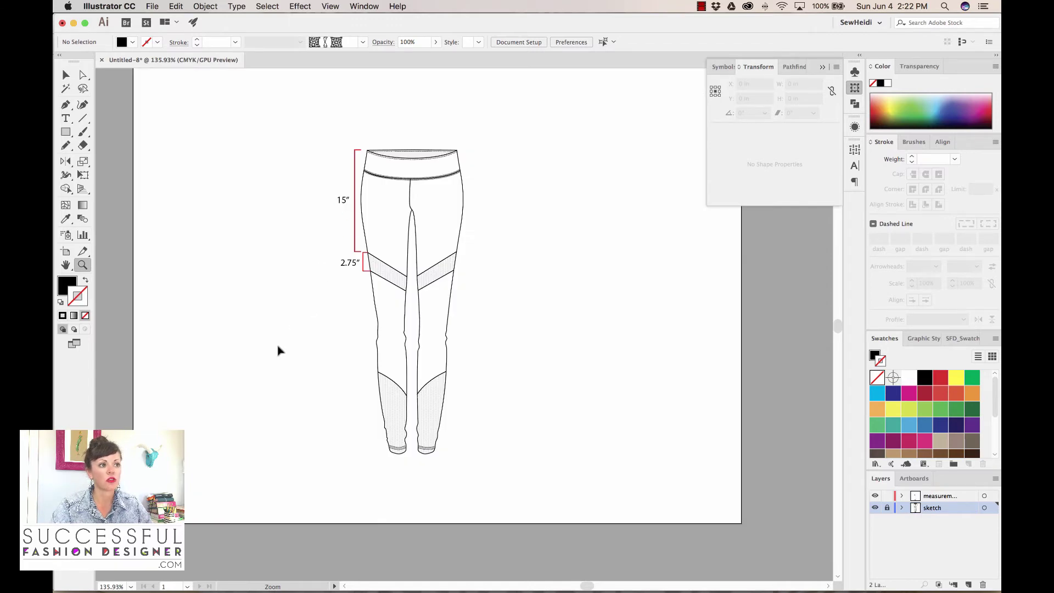
key("v")
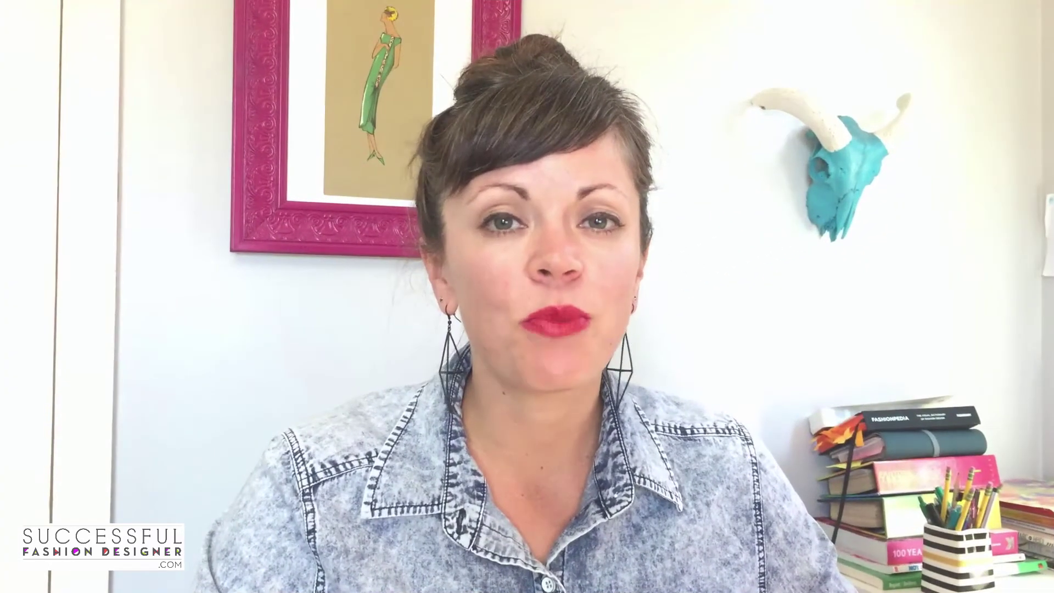